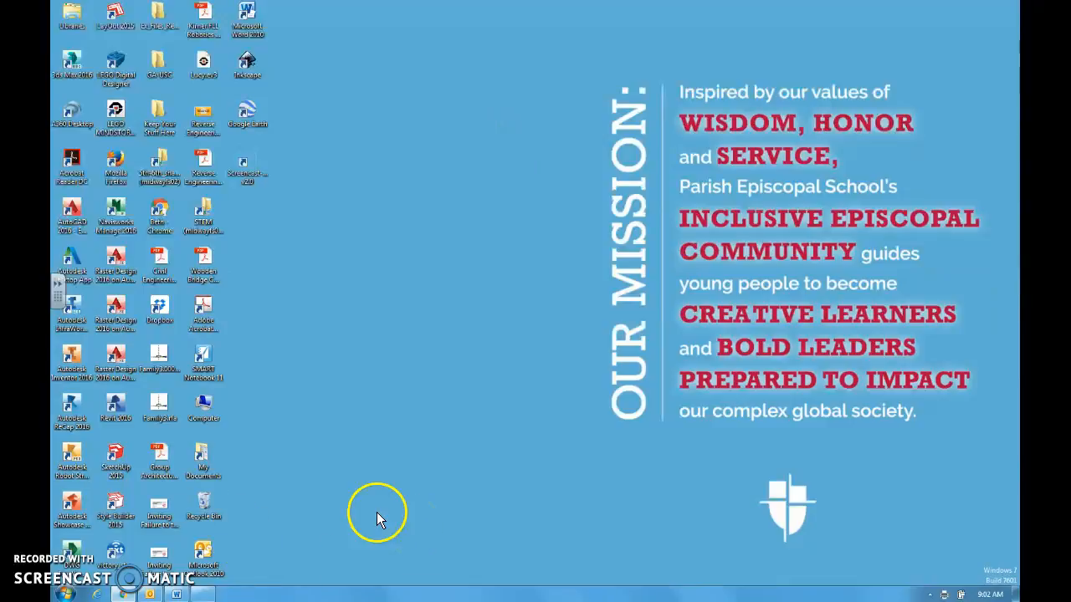
Launch Autodesk Inventor 2016 - English and create a new part document
left_click(69, 595)
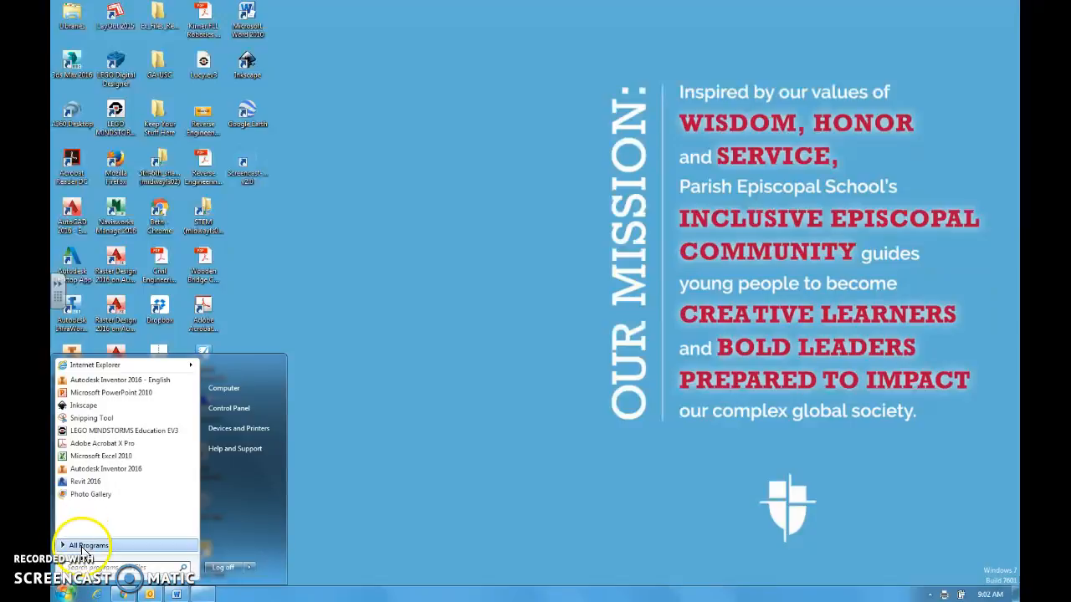
left_click(84, 548)
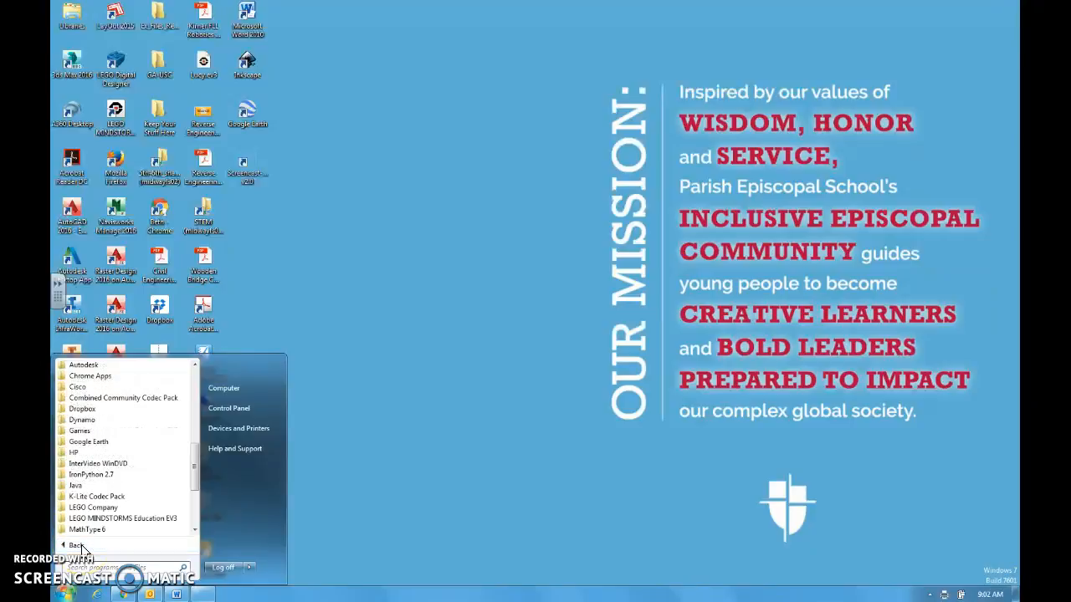
mouse_move(196, 471)
left_mouse_down()
mouse_move(195, 384)
mouse_move(197, 453)
left_mouse_up()
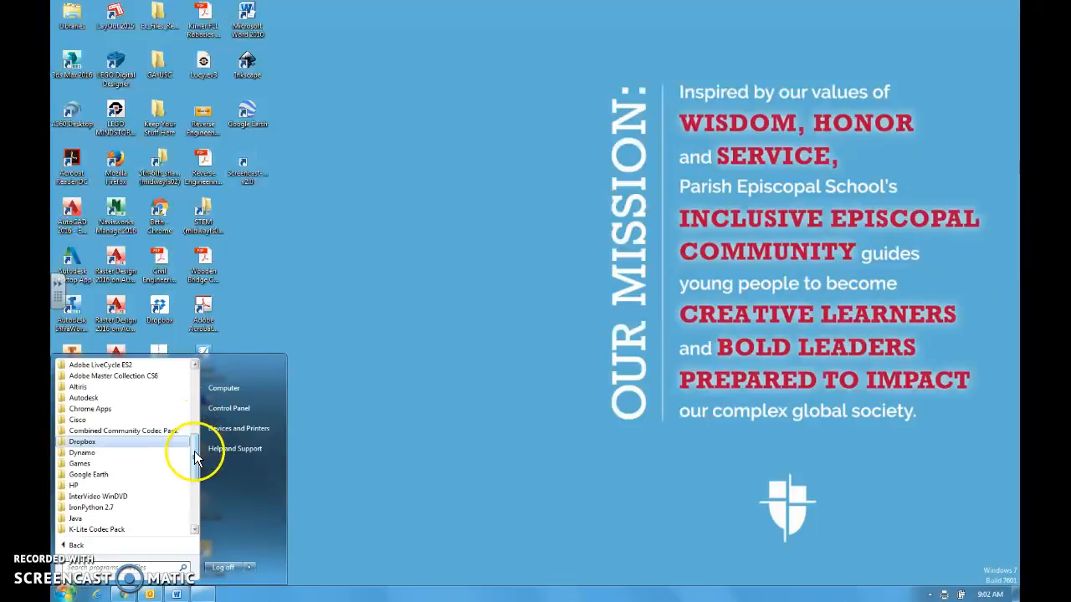
left_click(88, 399)
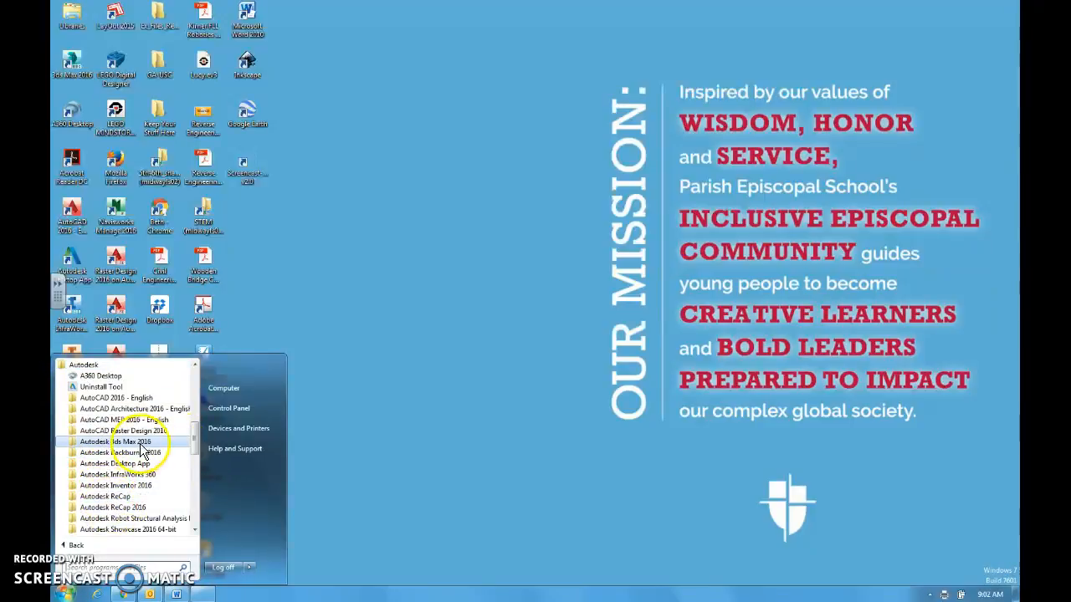
left_click(113, 488)
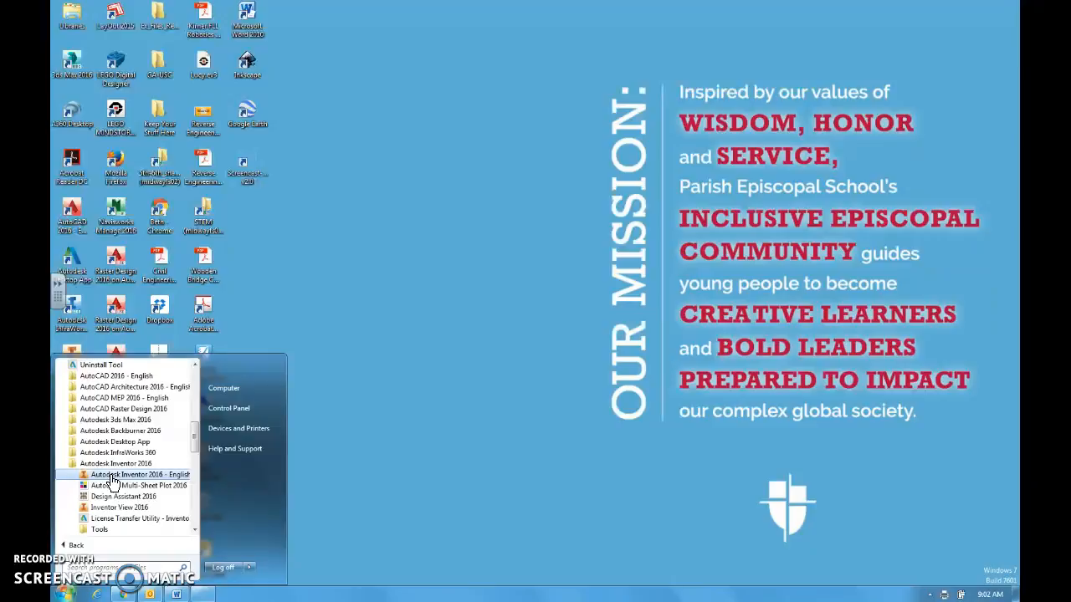
left_click(112, 477)
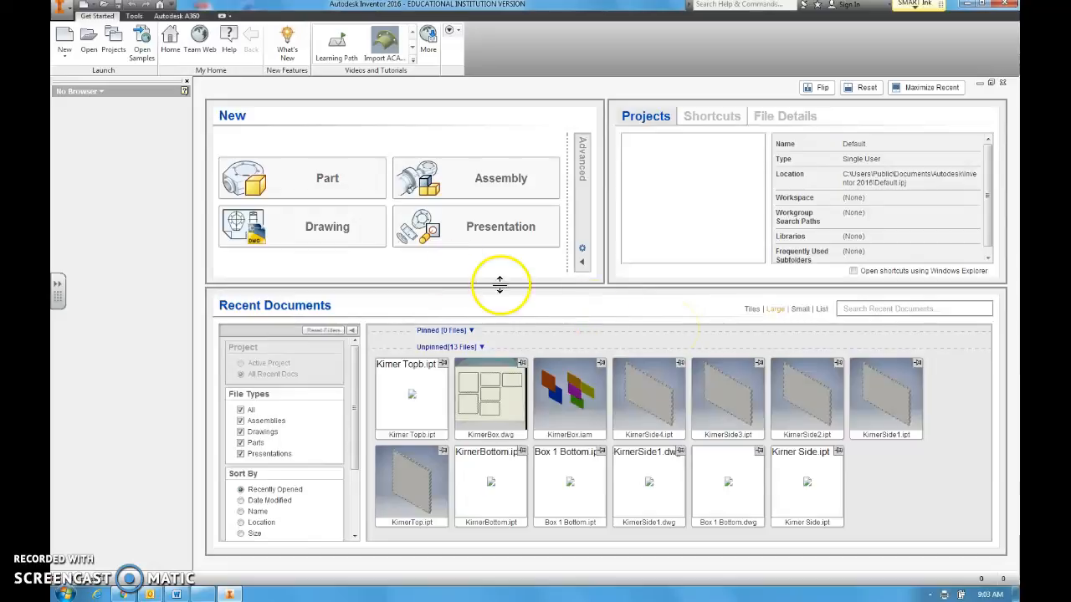
left_click(326, 181)
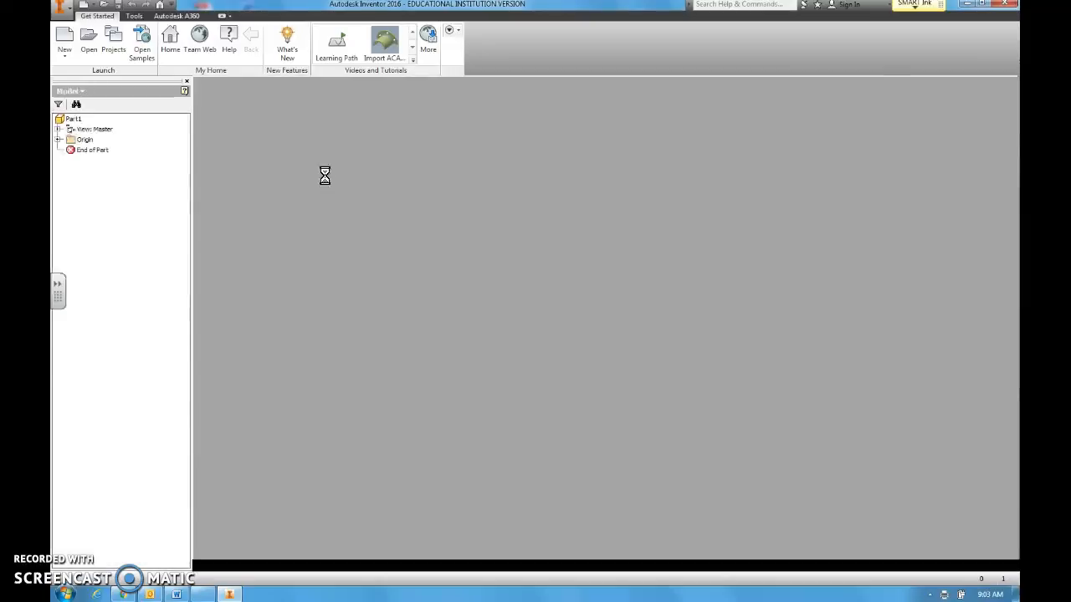
left_click(367, 201)
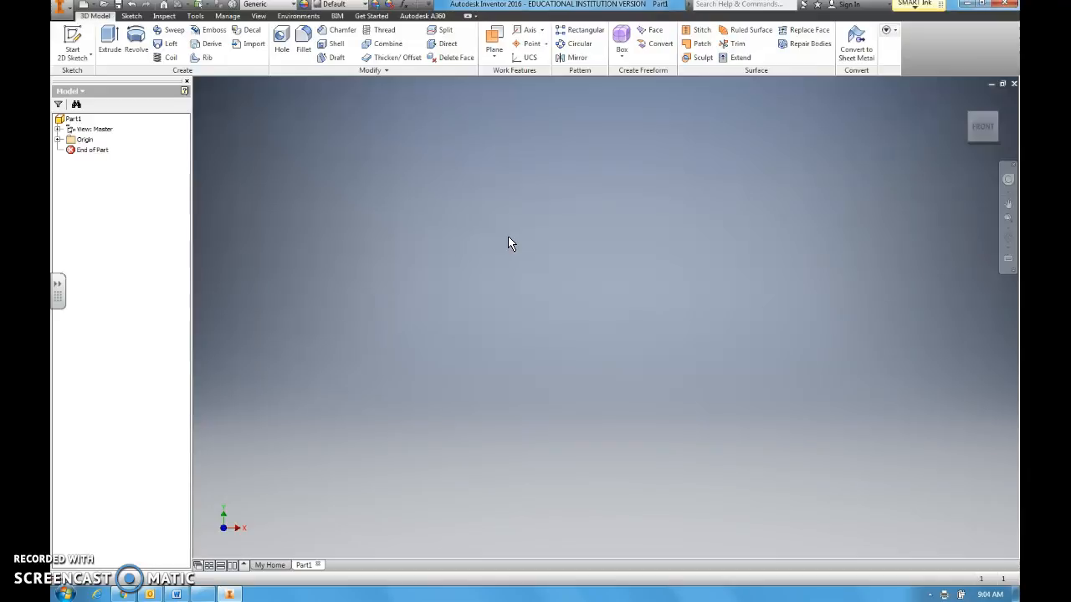
mouse_move(965, 155)
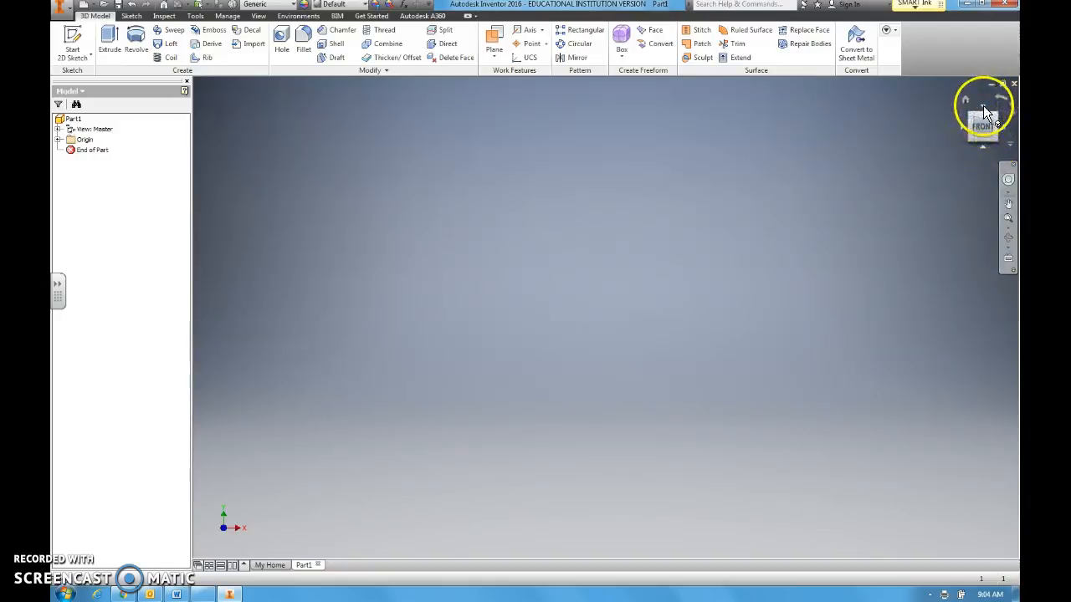
left_click(1004, 126)
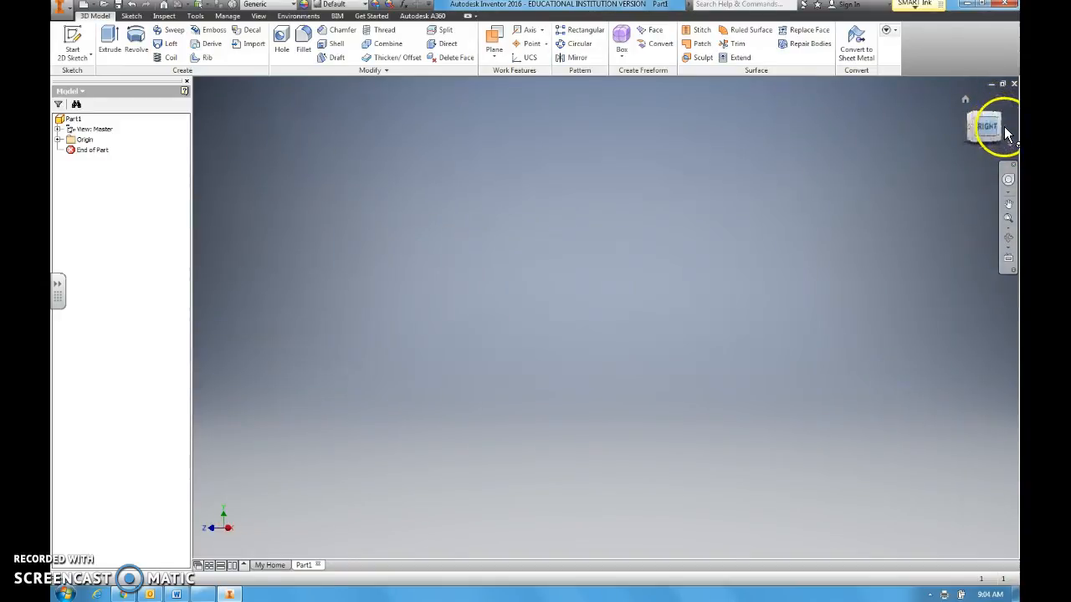
left_click(1004, 126)
left_click(1003, 126)
left_click(1004, 128)
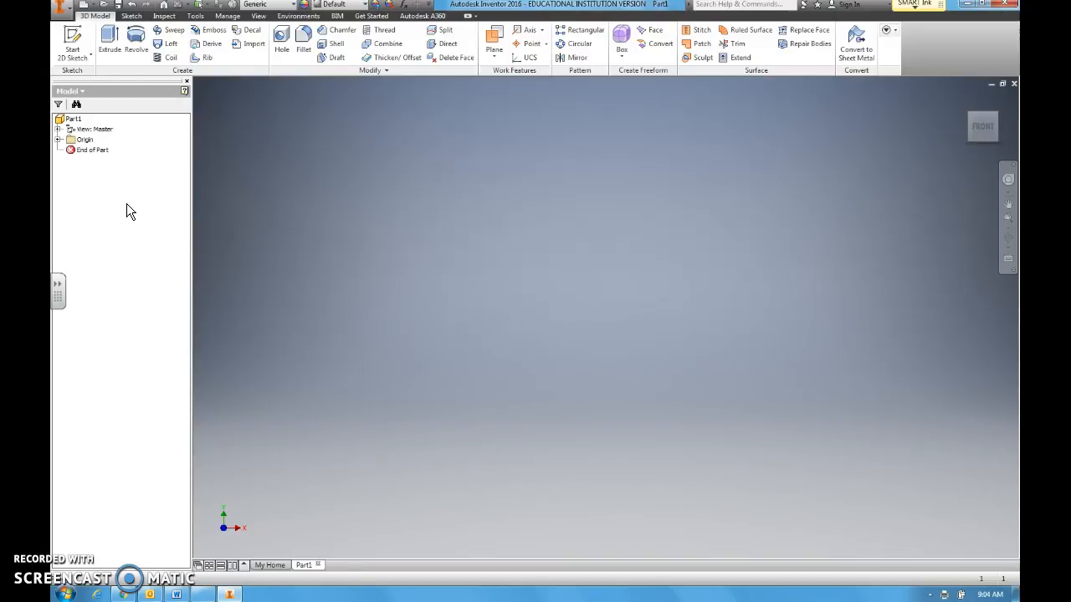
left_click(88, 132)
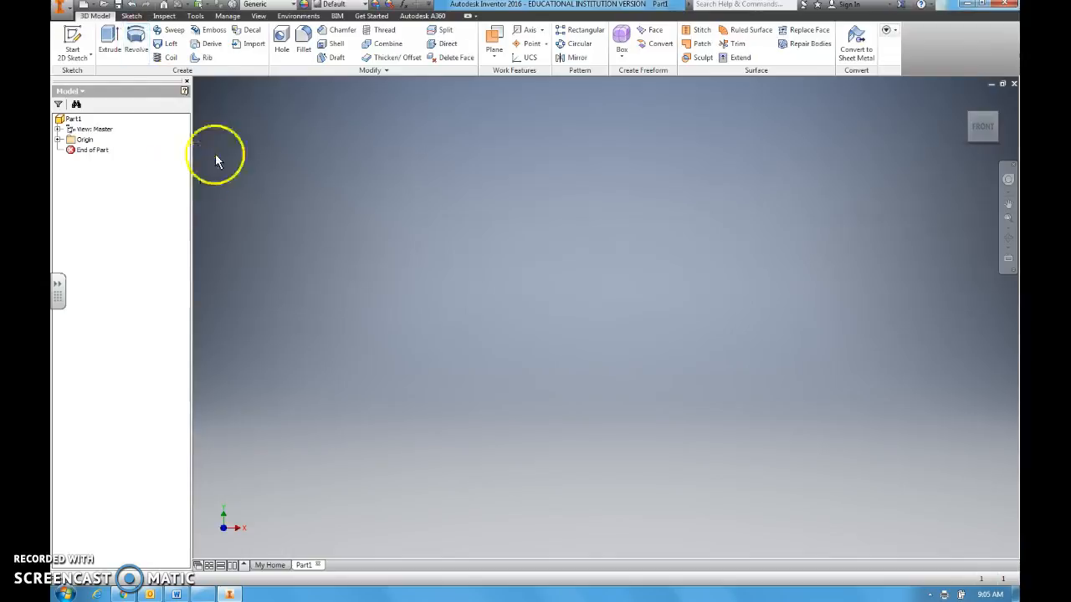
left_click(131, 16)
left_click(163, 17)
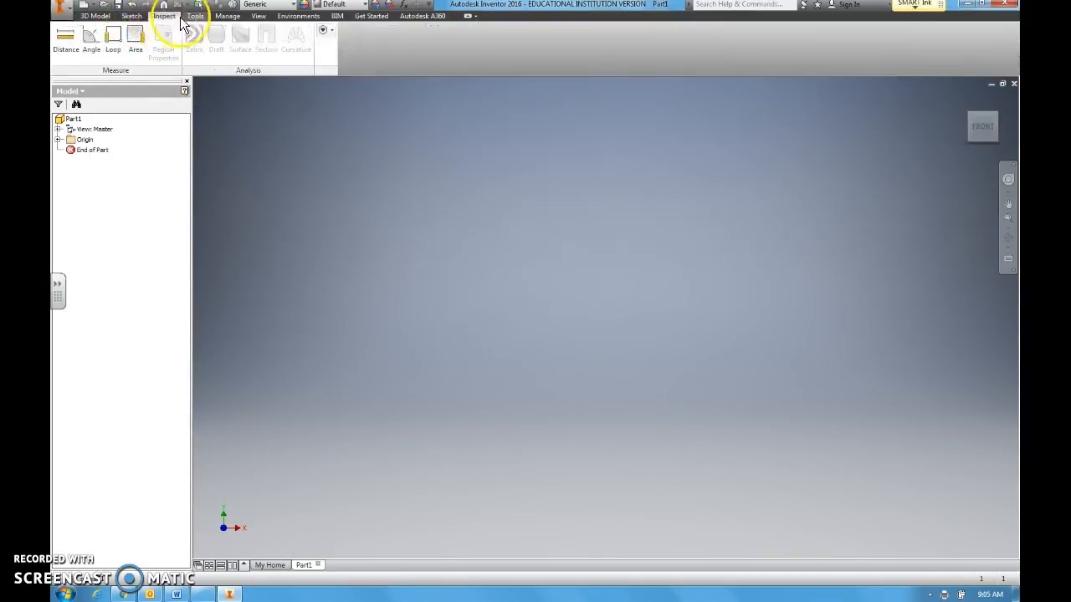
left_click(194, 17)
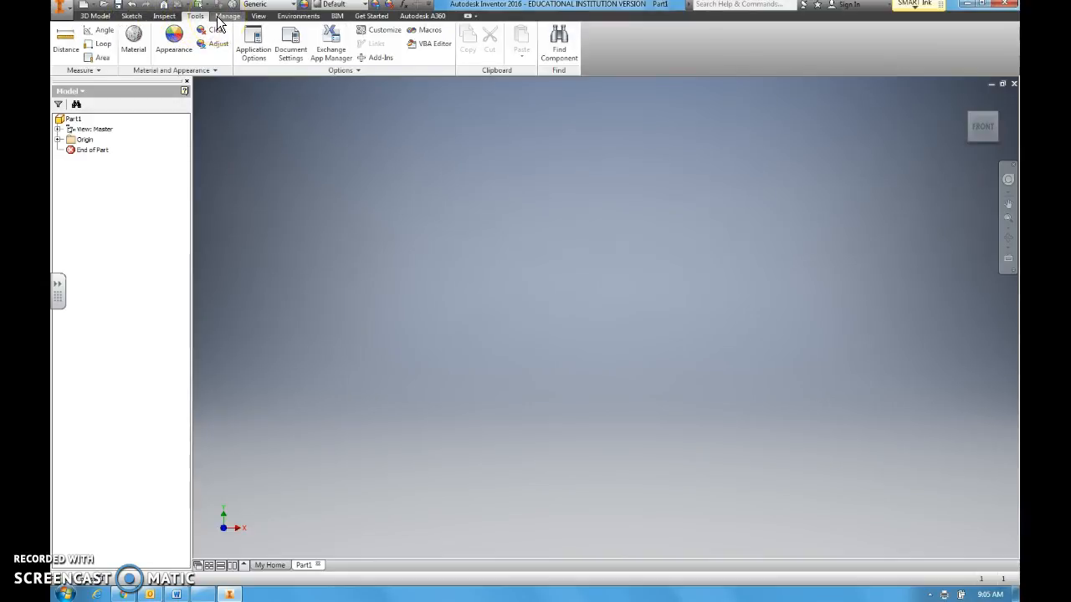
left_click(219, 18)
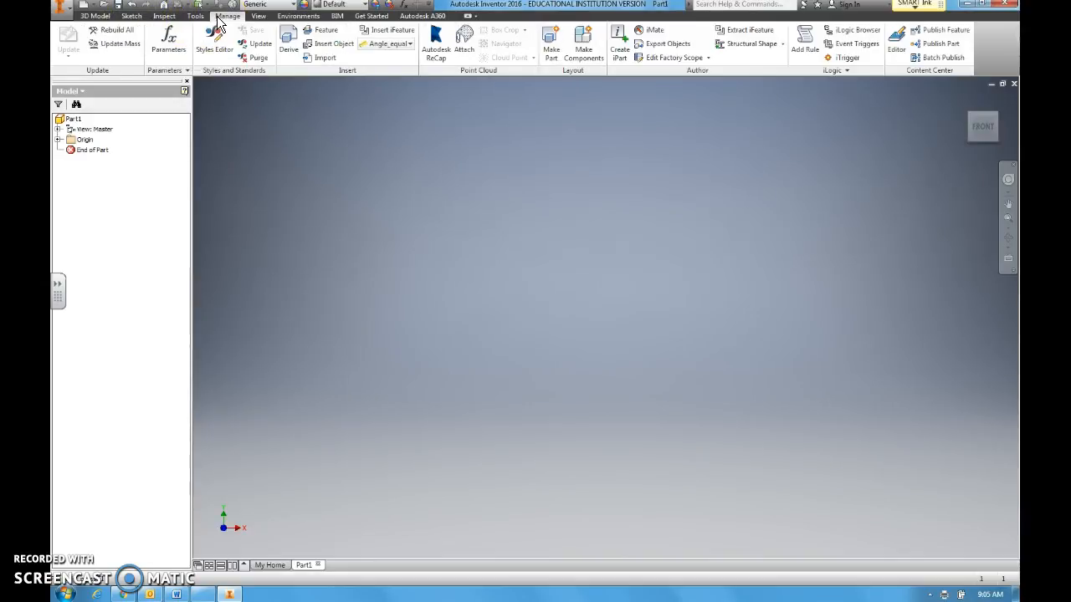
left_click(96, 16)
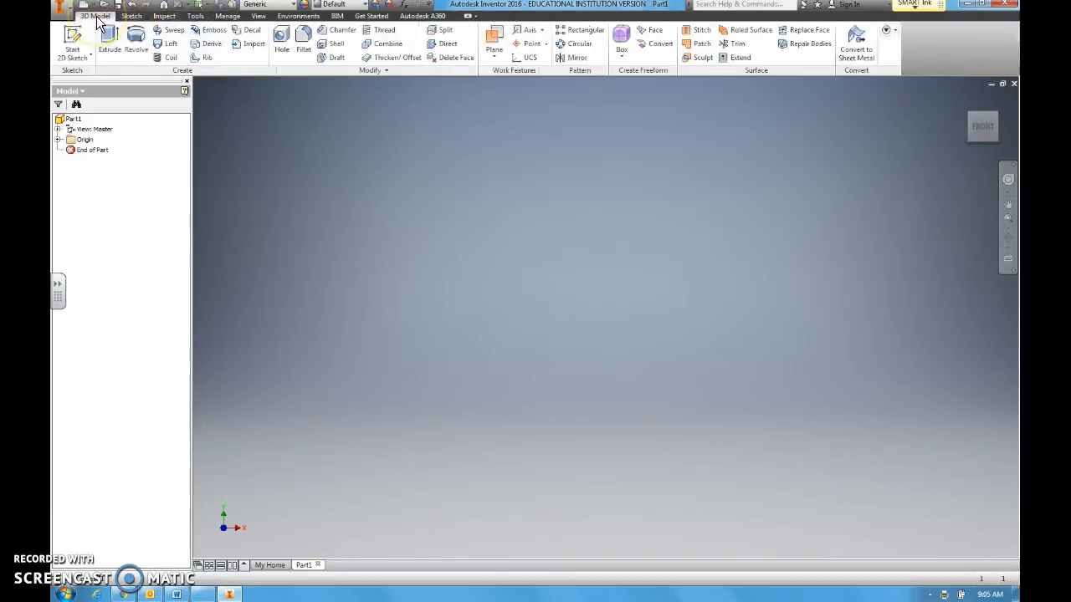
left_click(130, 17)
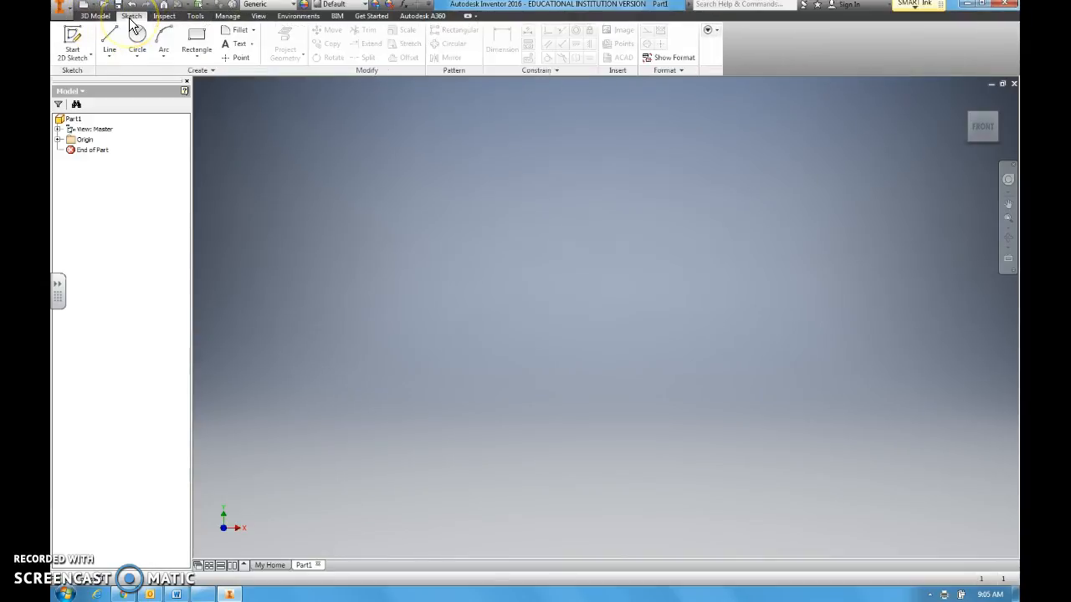
left_click(107, 17)
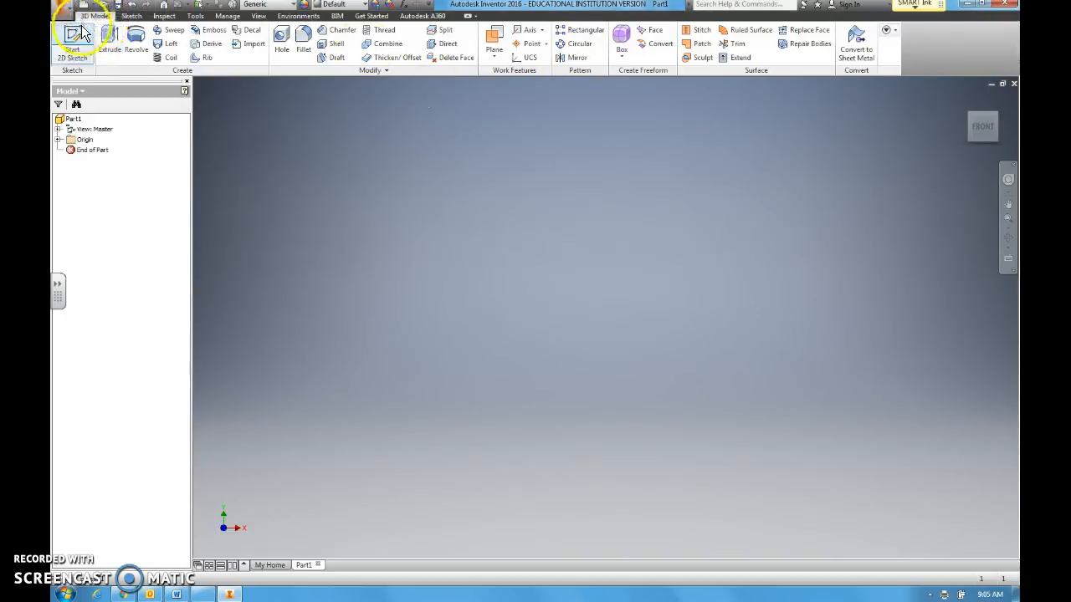
left_click(131, 17)
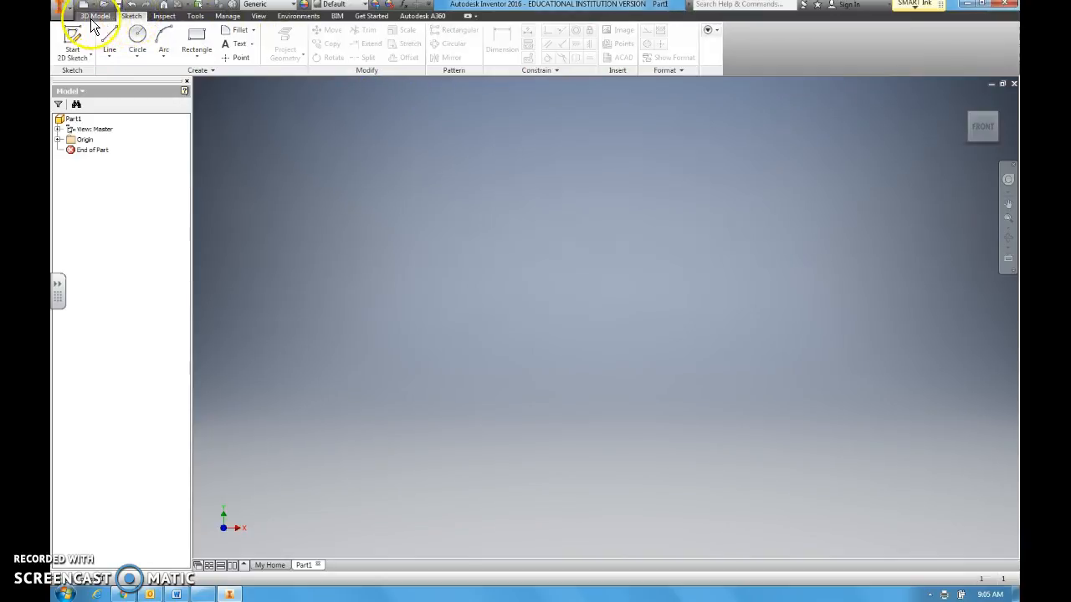
left_click(94, 17)
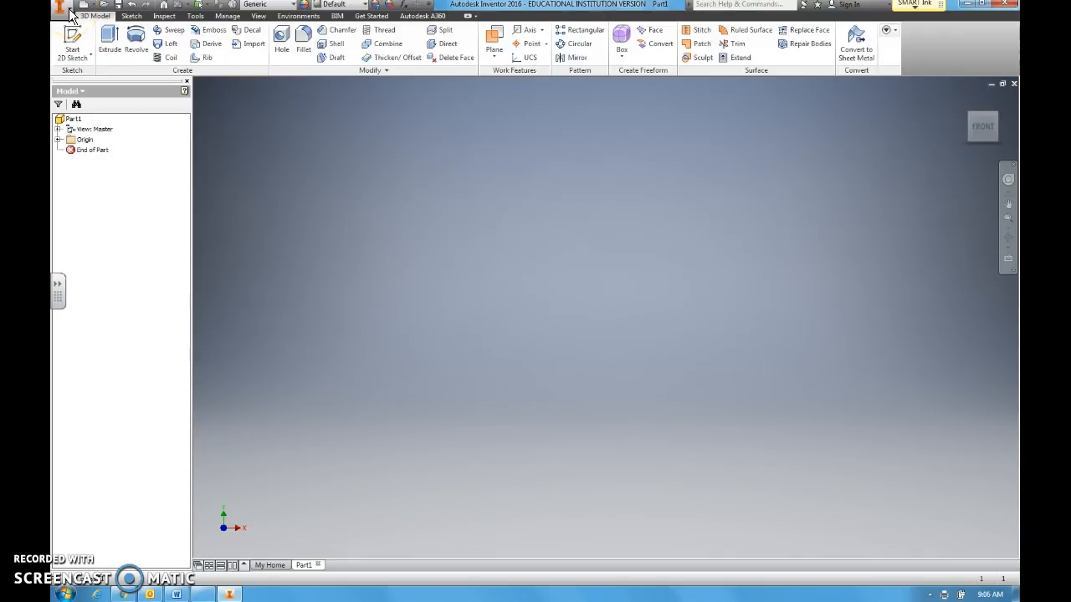
left_click(60, 9)
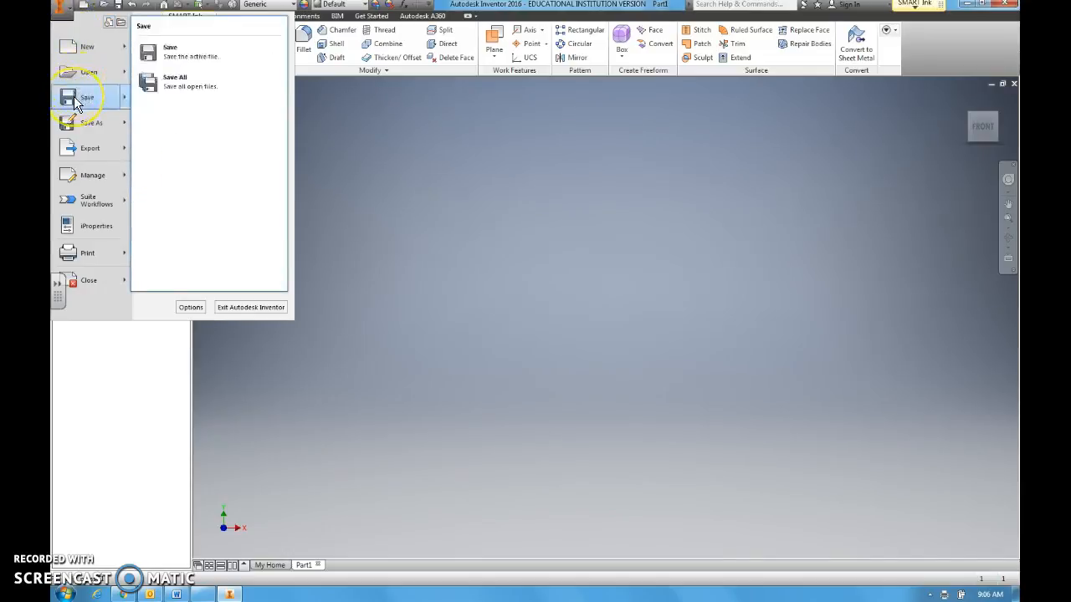
mouse_move(78, 149)
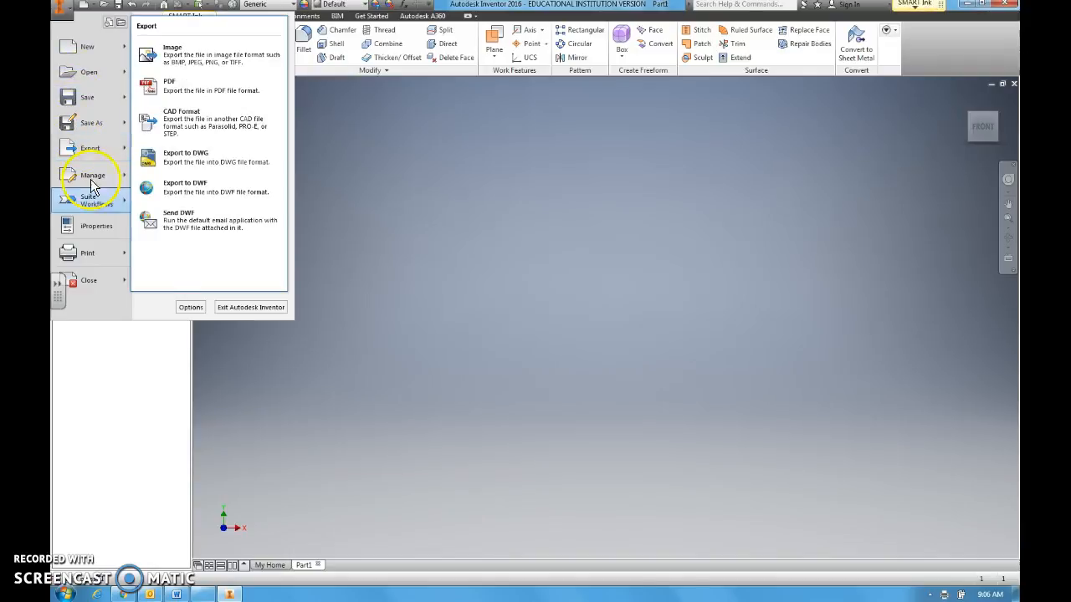
left_click(411, 251)
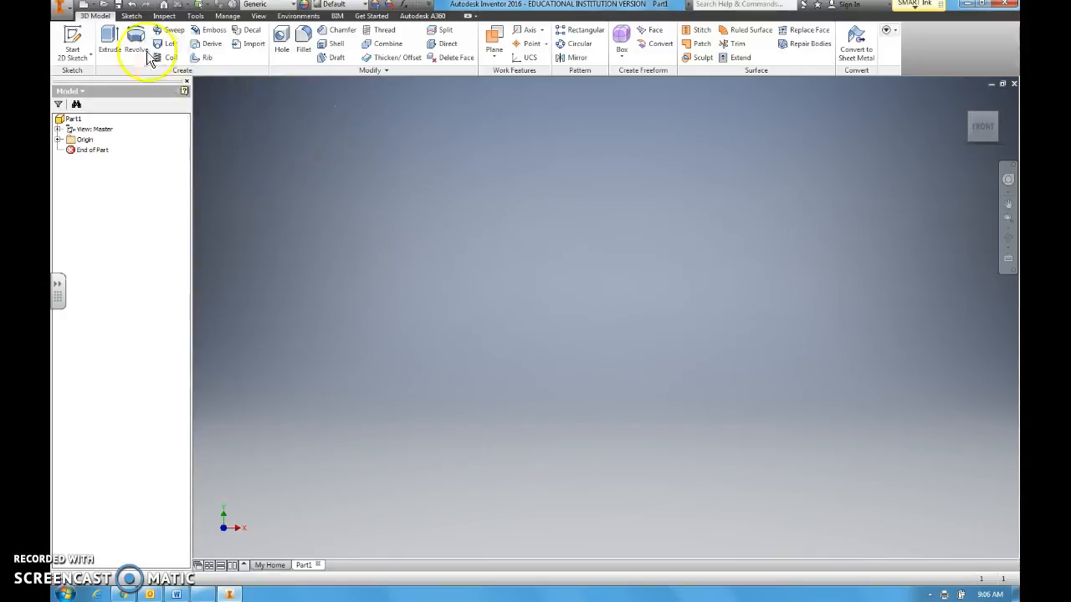
Start a new 2D sketch on the XY plane
left_click(79, 46)
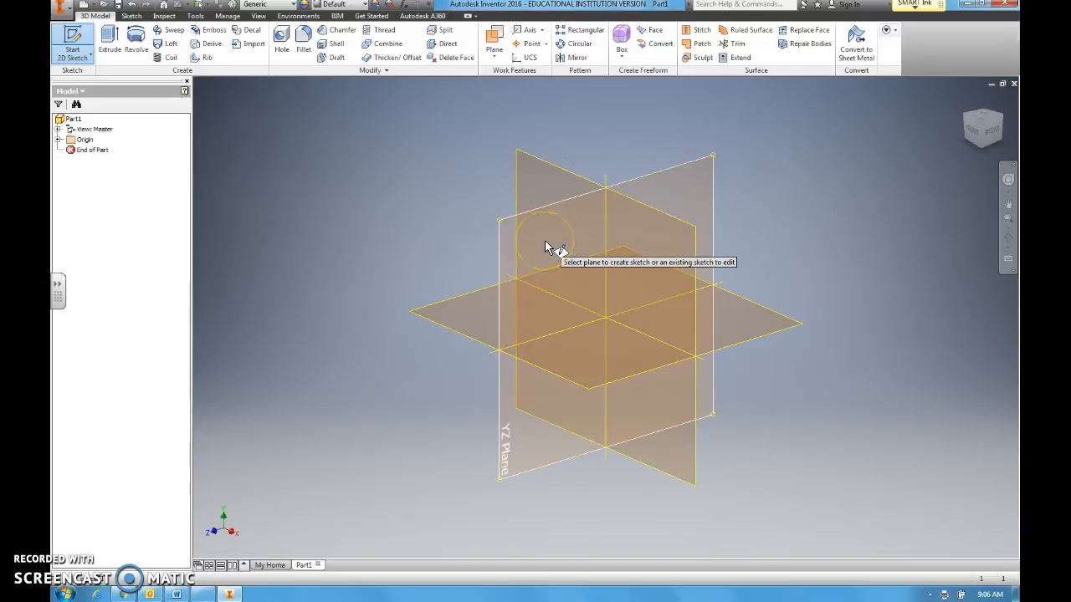
left_click(472, 301)
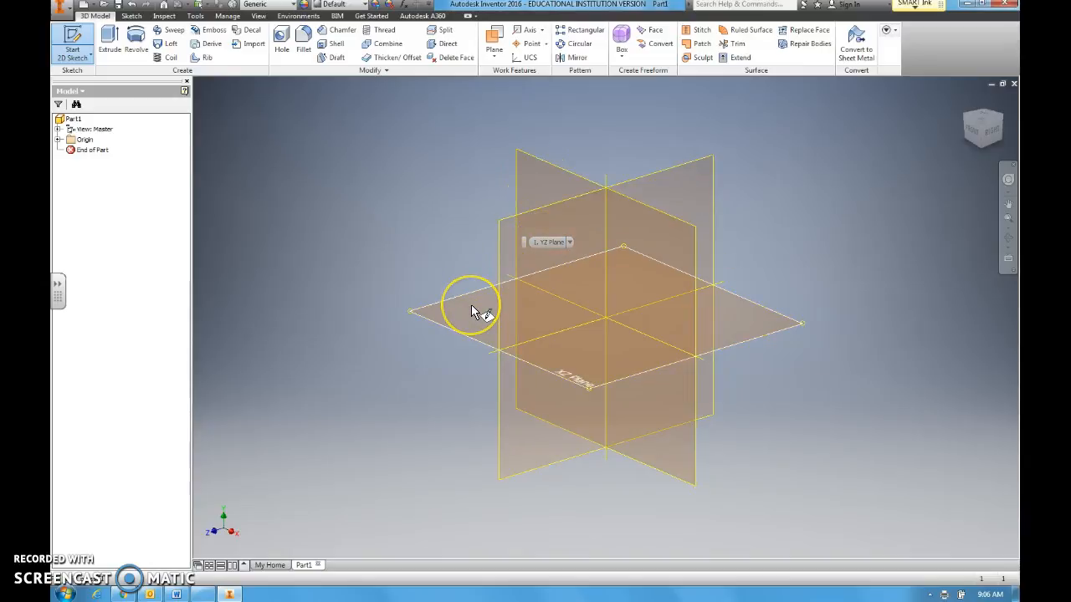
left_click(474, 303)
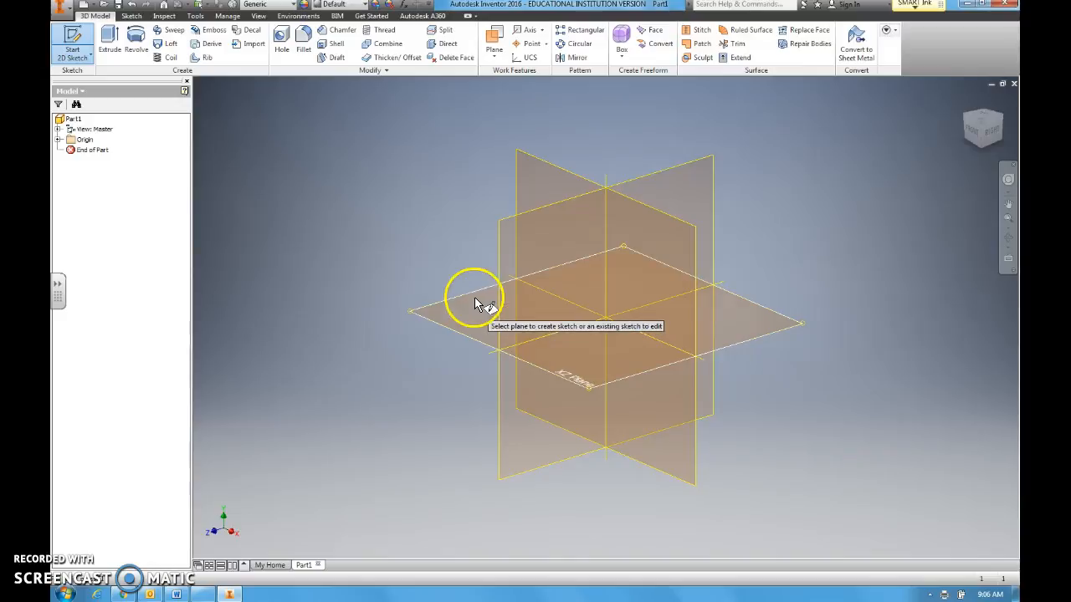
left_click(534, 174)
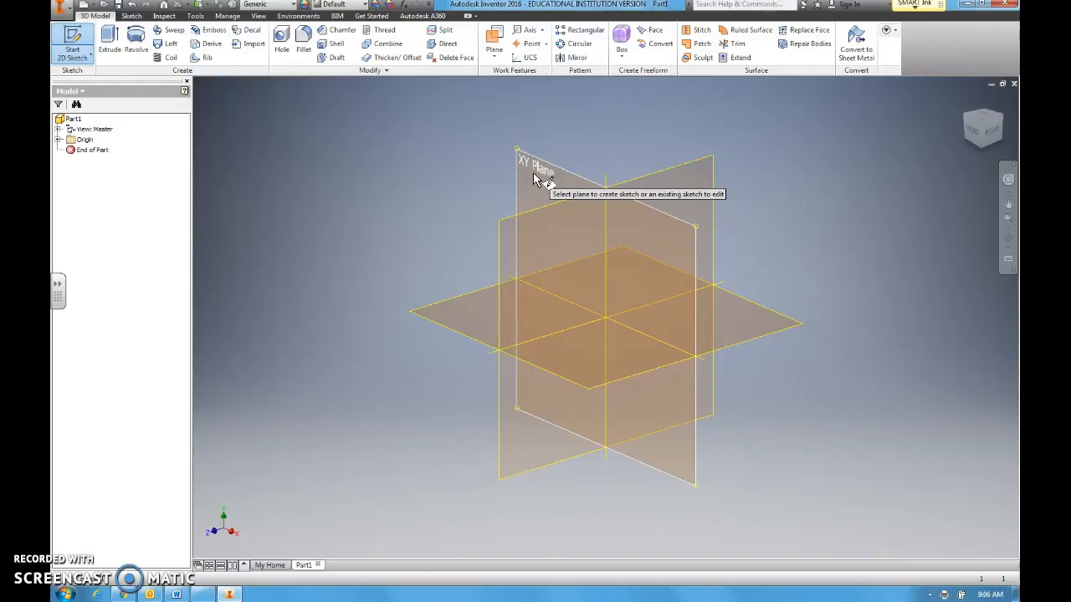
left_click(533, 173)
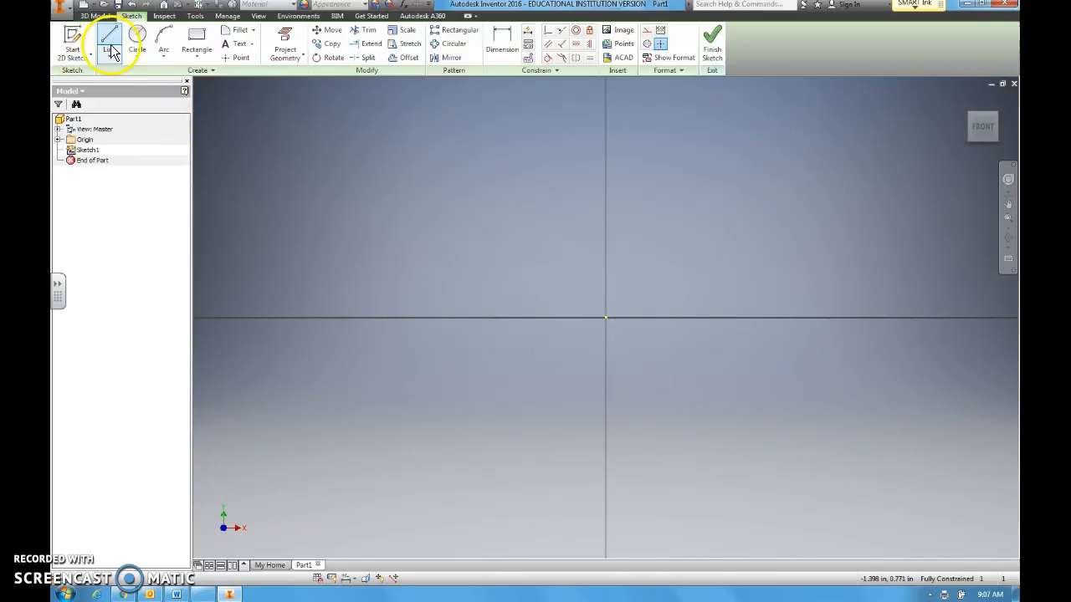
Sketch a two-point rectangle around the origin, about 0.525 in wide and 0.508 in high
left_click(205, 40)
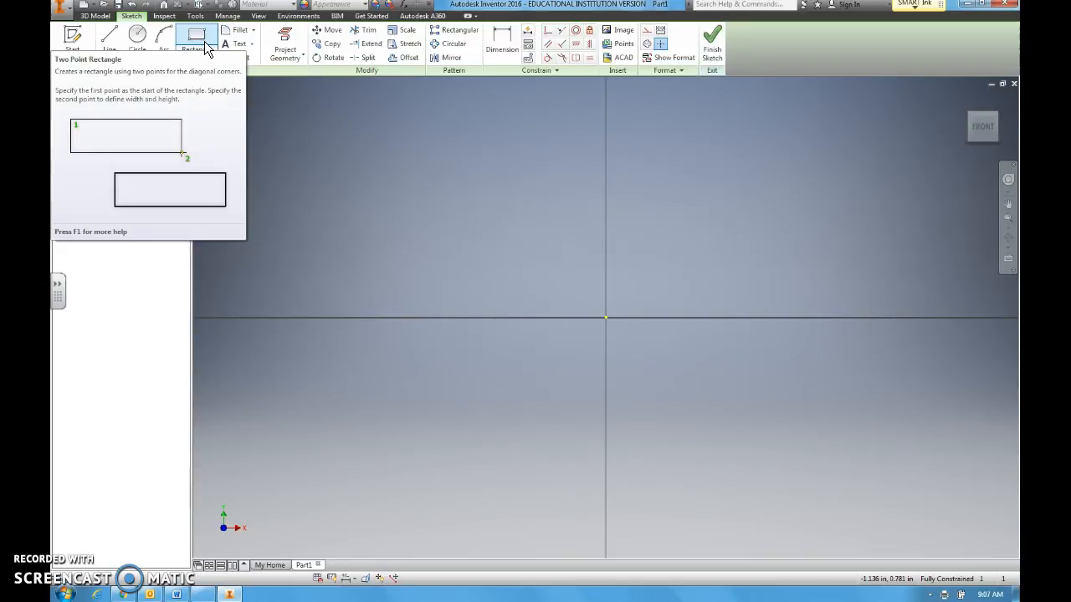
left_click(198, 53)
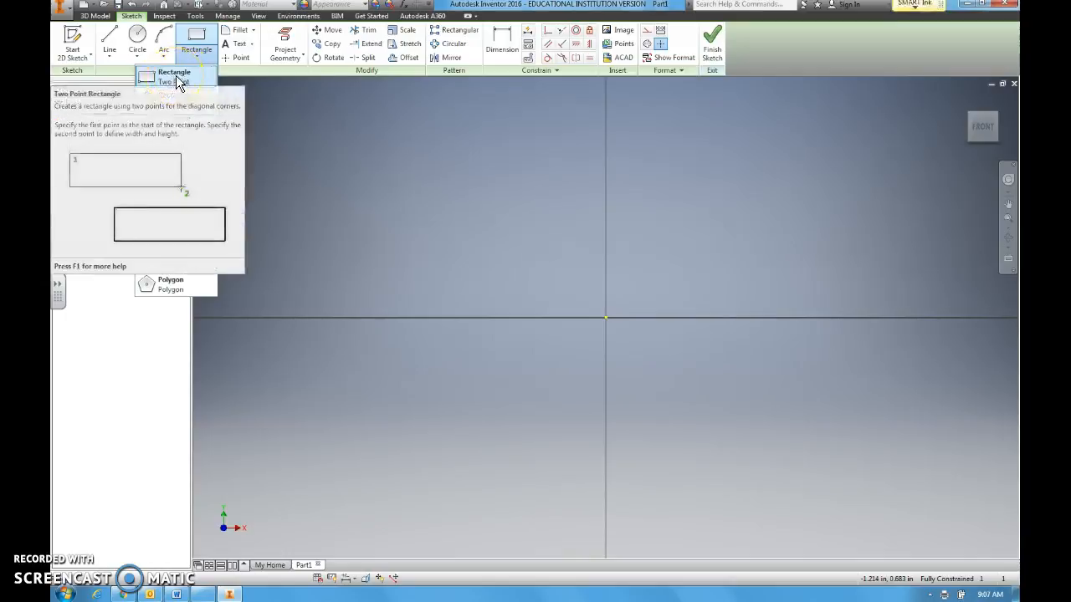
left_click(176, 82)
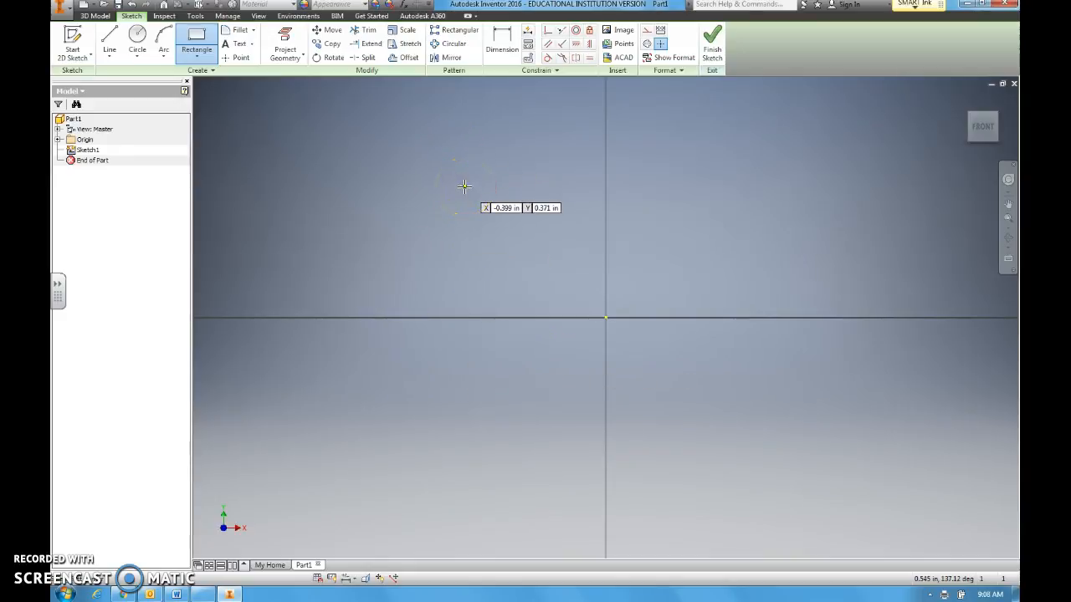
left_click(481, 228)
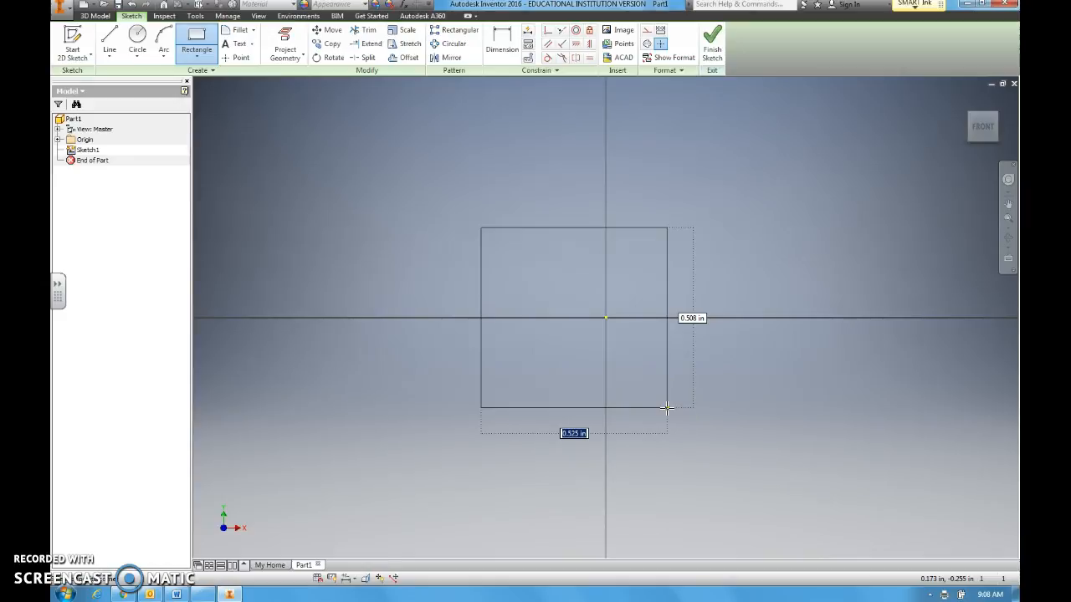
left_click(666, 407)
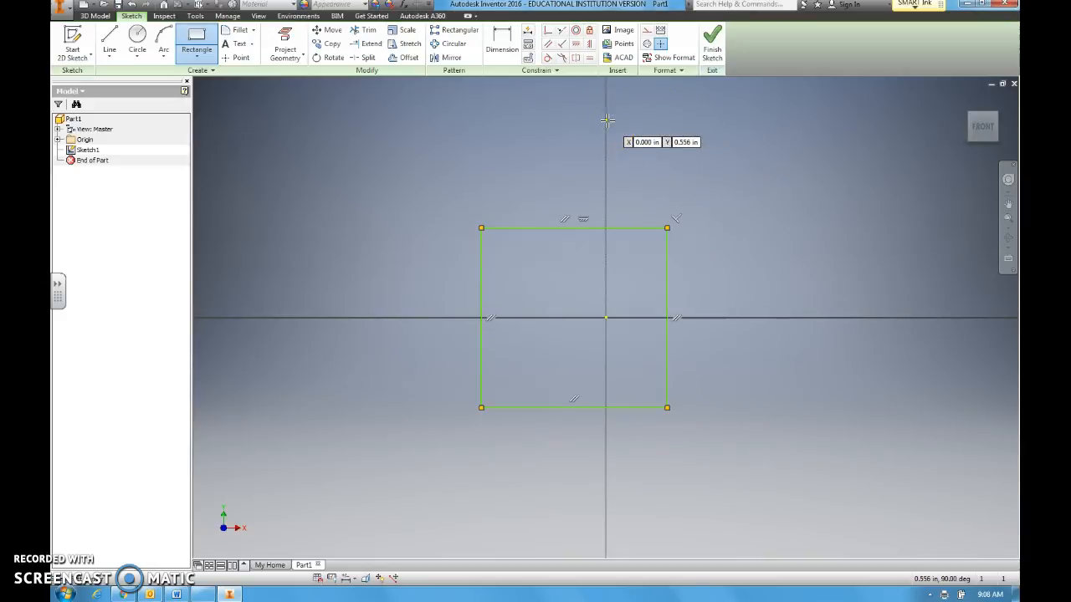
Dimension the rectangle's upper horizontal edge and set its width to 6 in
left_click(507, 38)
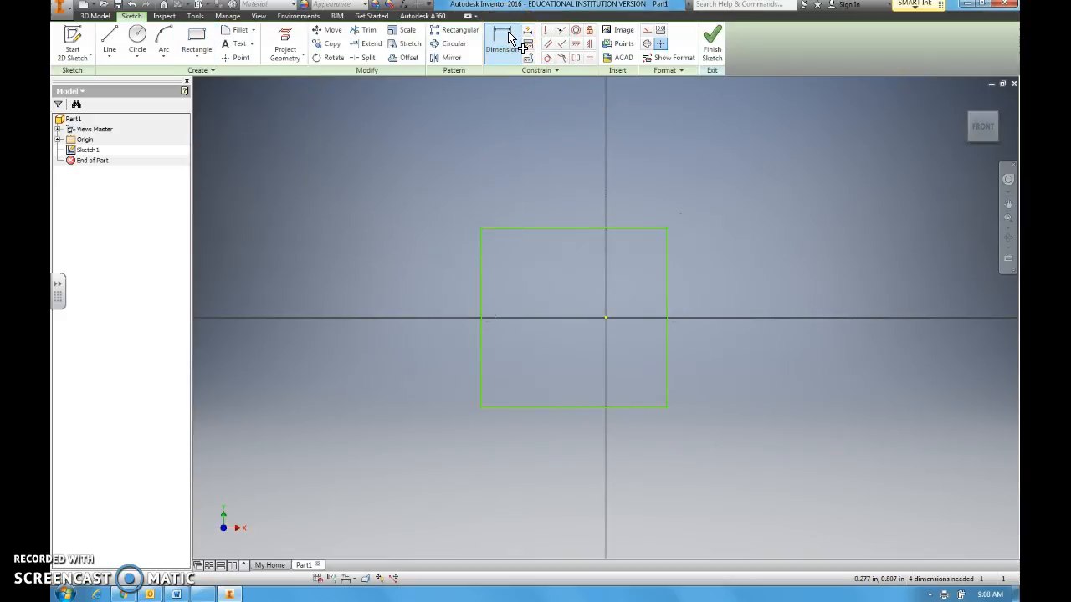
left_click(589, 228)
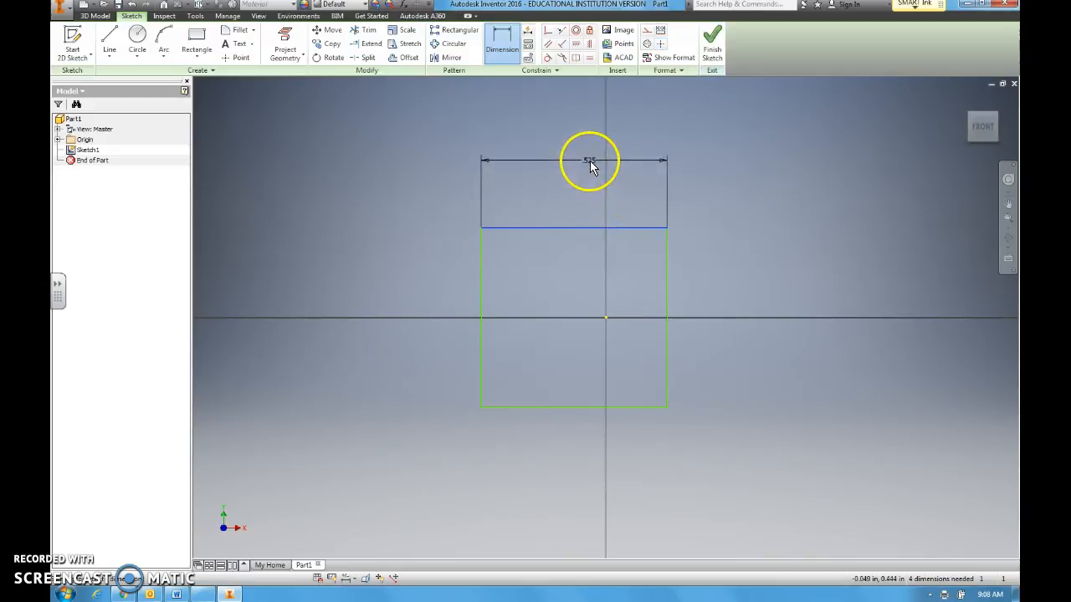
left_click(590, 160)
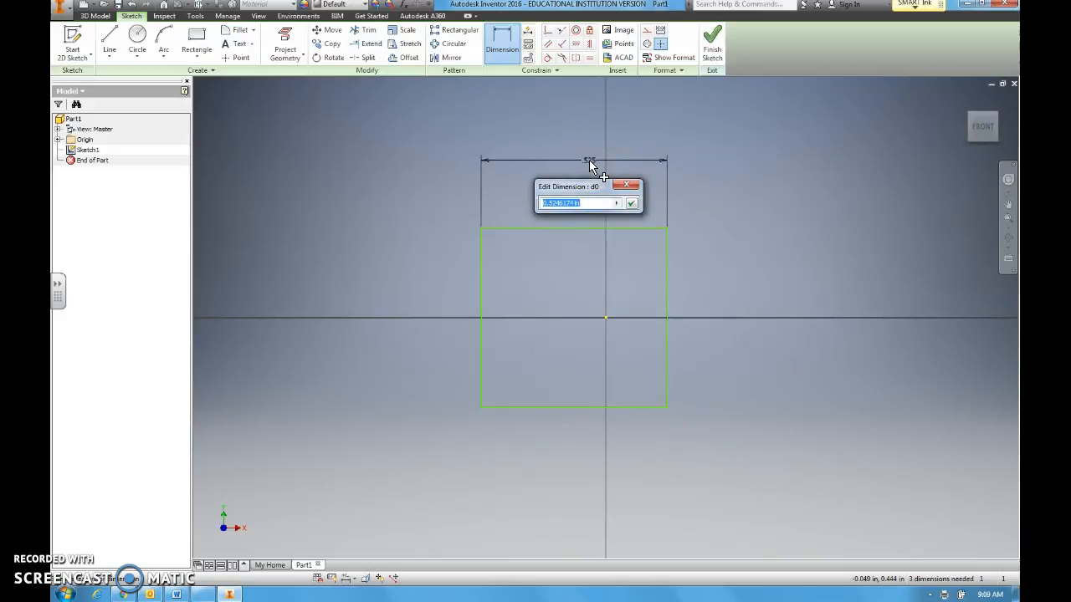
key("BackSpace")
type("6")
left_click(632, 205)
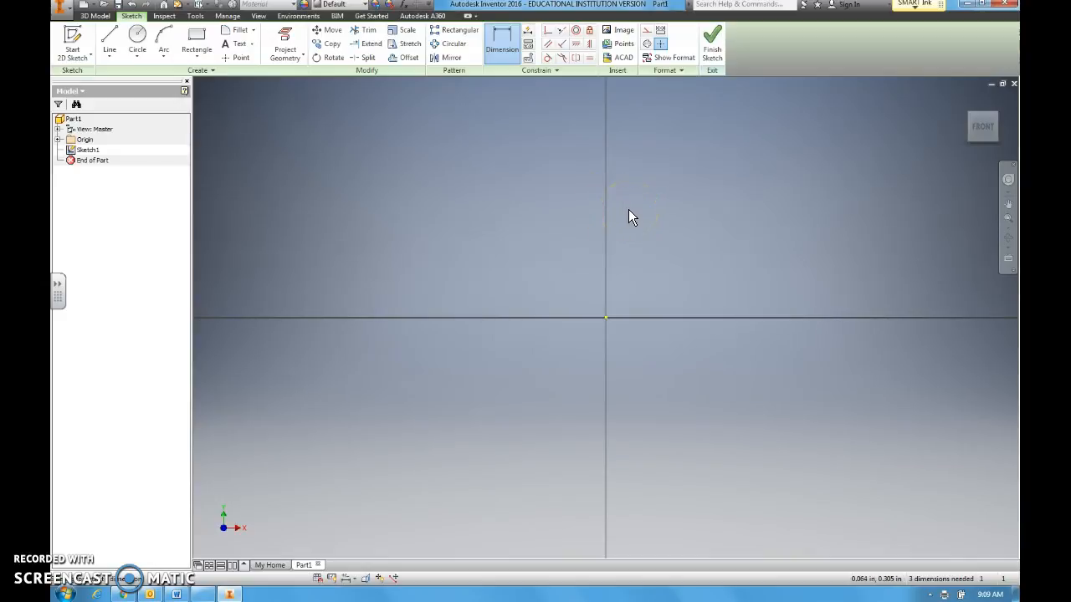
Dimension the rectangle's vertical edge near the +X side and set its height to 6 in
scroll(629, 219, "up", 5)
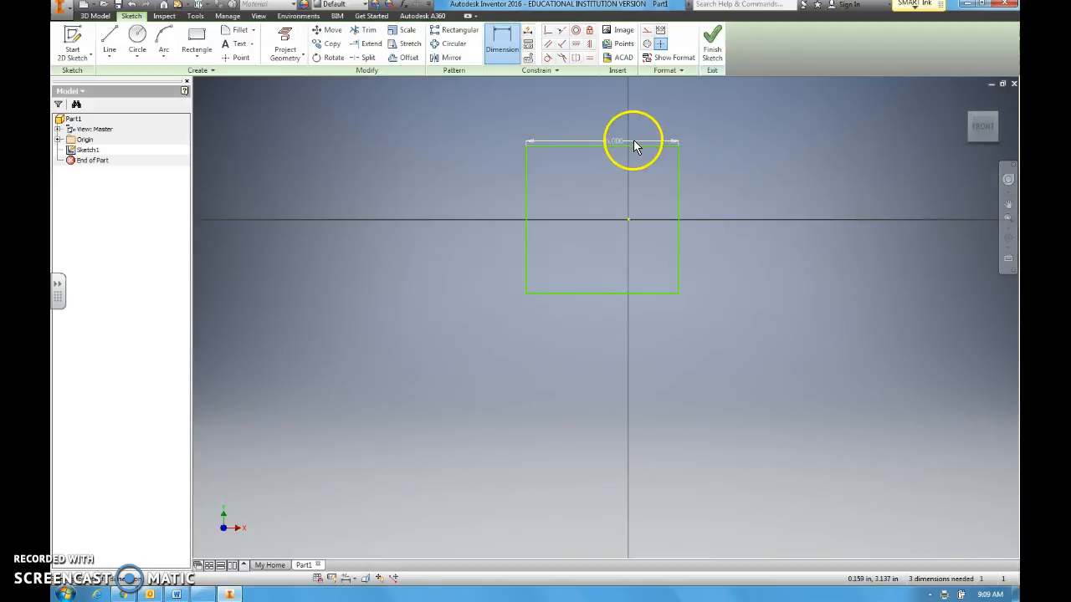
left_click(597, 296)
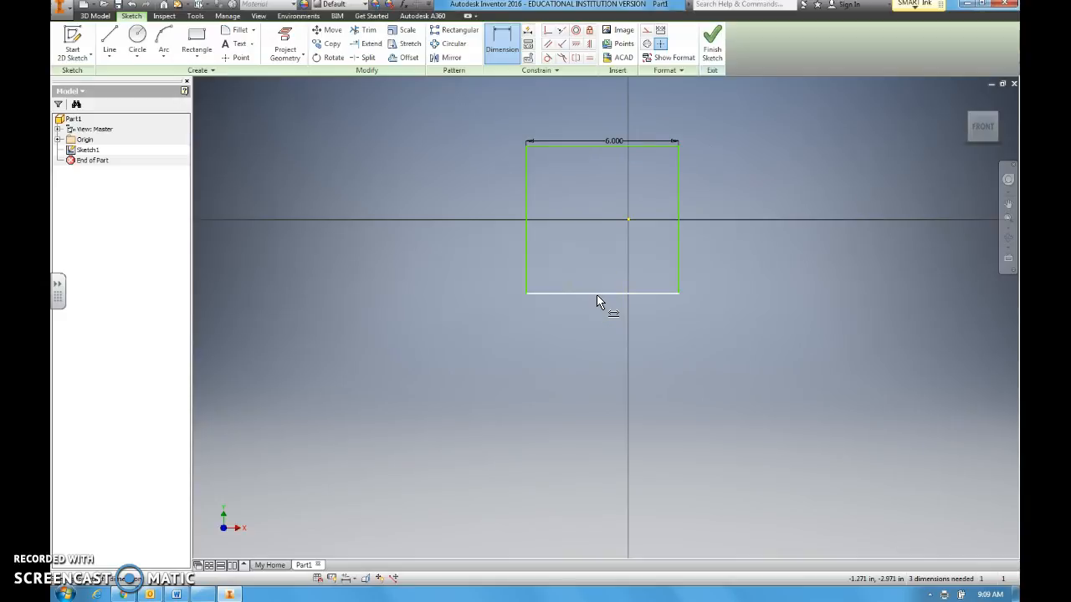
left_click(679, 177)
left_click(678, 179)
left_click(778, 189)
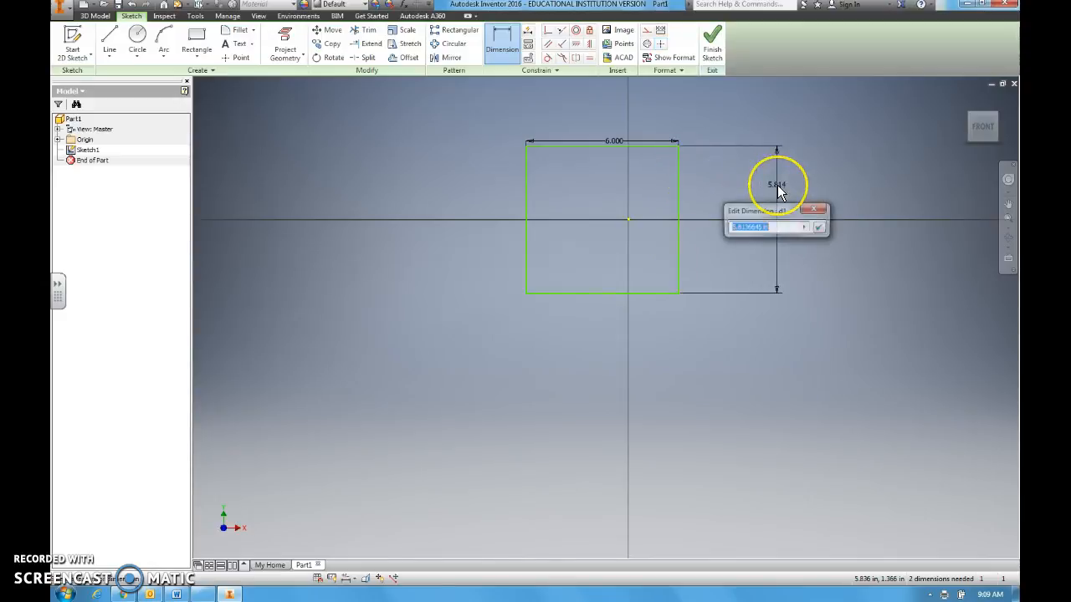
key("BackSpace")
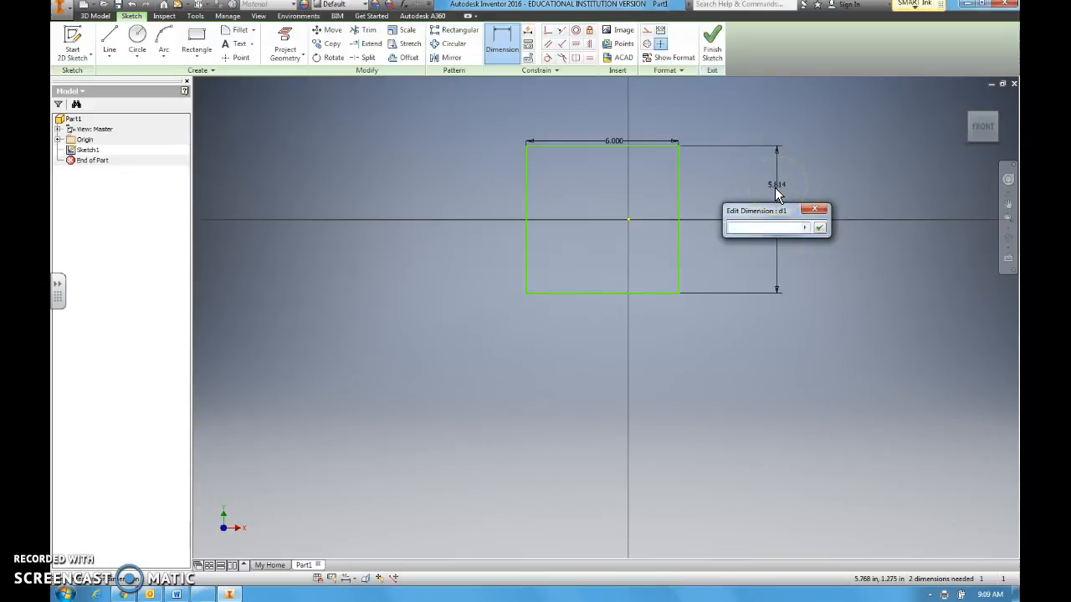
type("6")
left_click(819, 228)
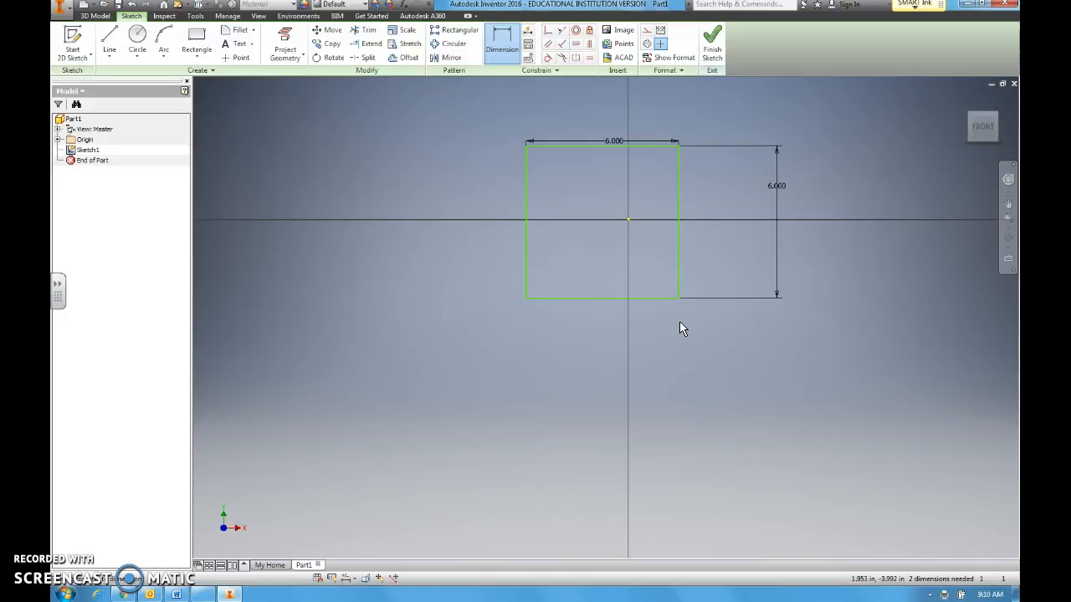
Finish the dimensioned square sketch and return to 3D modeling
left_click(714, 41)
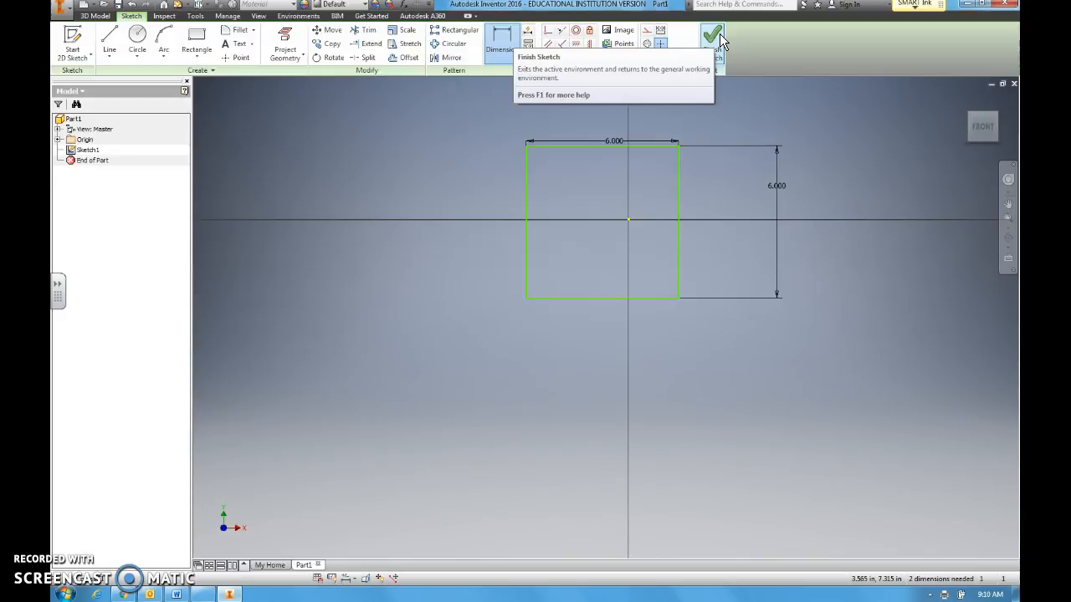
left_click(714, 38)
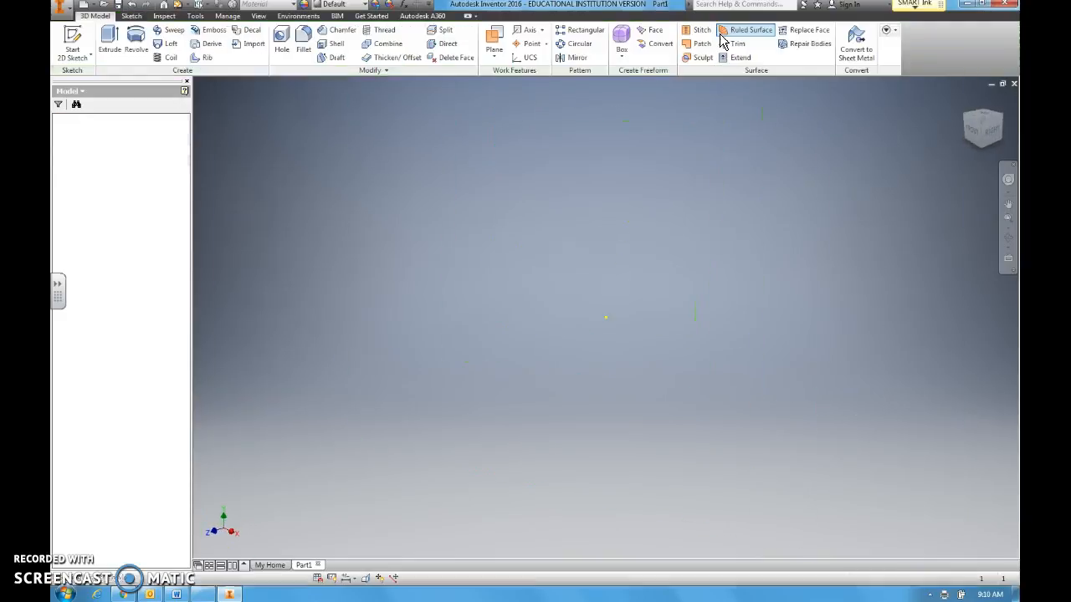
left_click(709, 216)
scroll(688, 278, "up", 4)
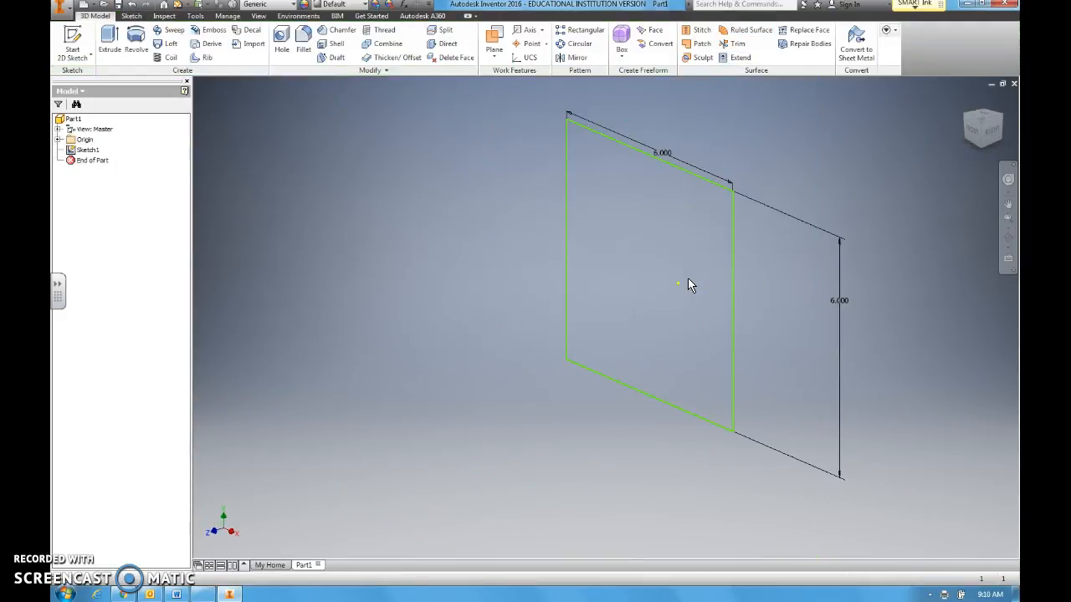
left_click(511, 245)
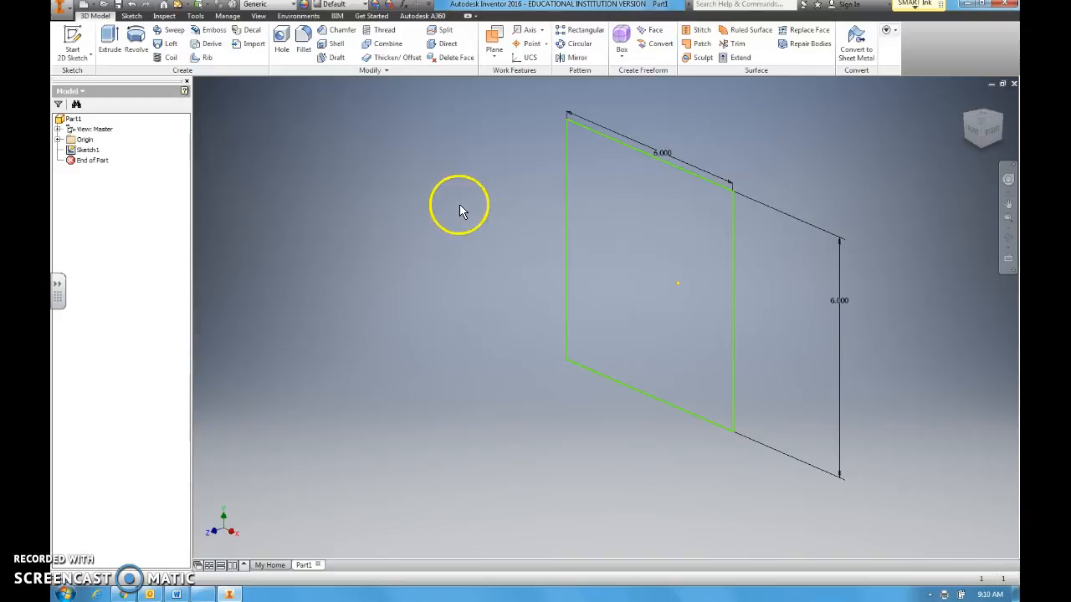
Save the part as a new Inventor part file, naming it with the surname prefix of the existing files followed by "Topb"
left_click(60, 7)
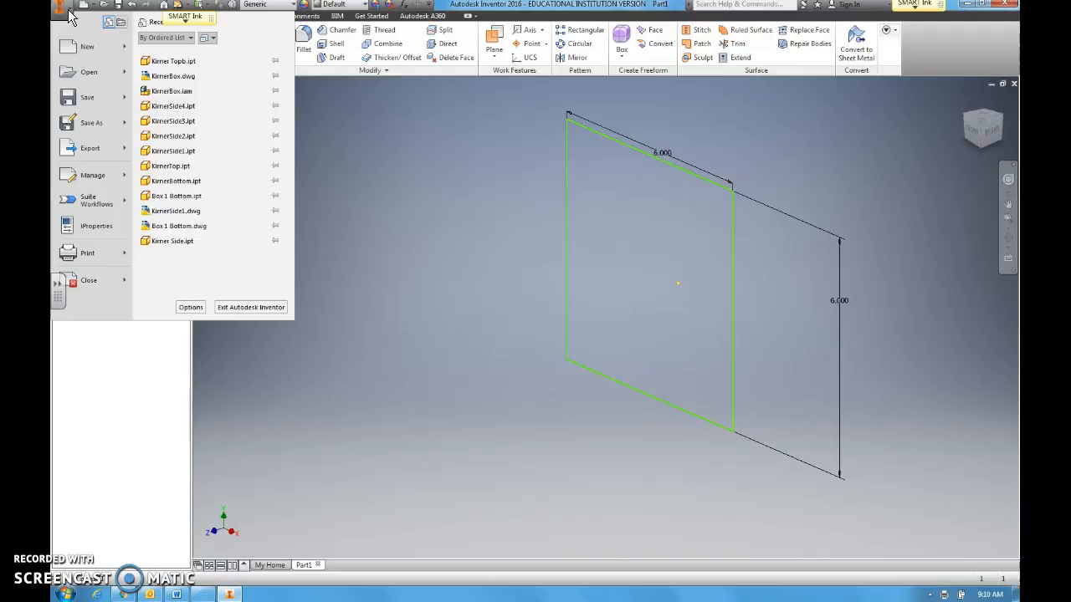
left_click(79, 124)
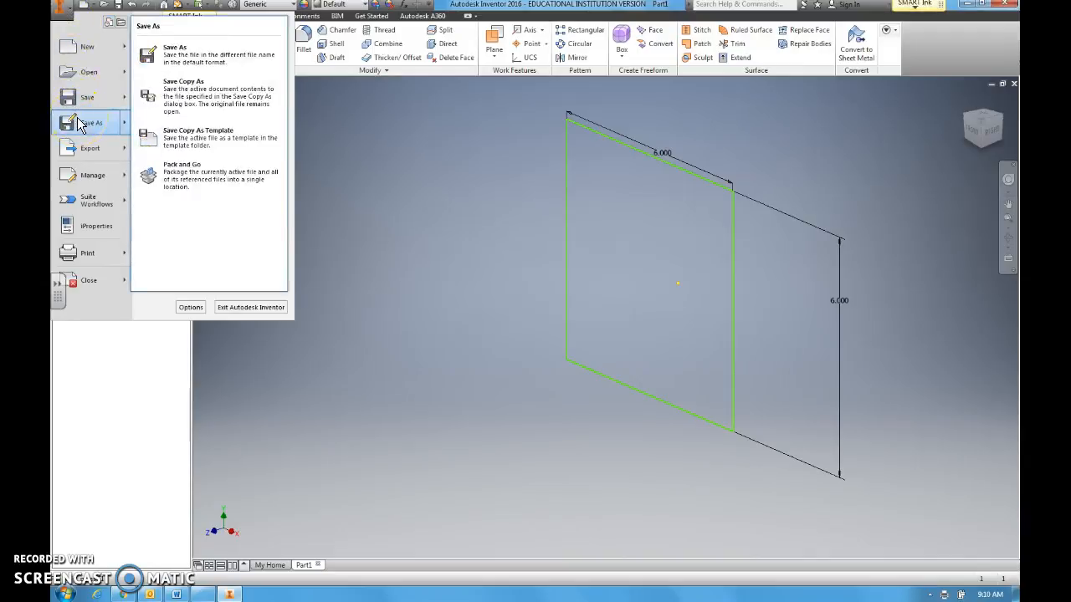
left_click(194, 67)
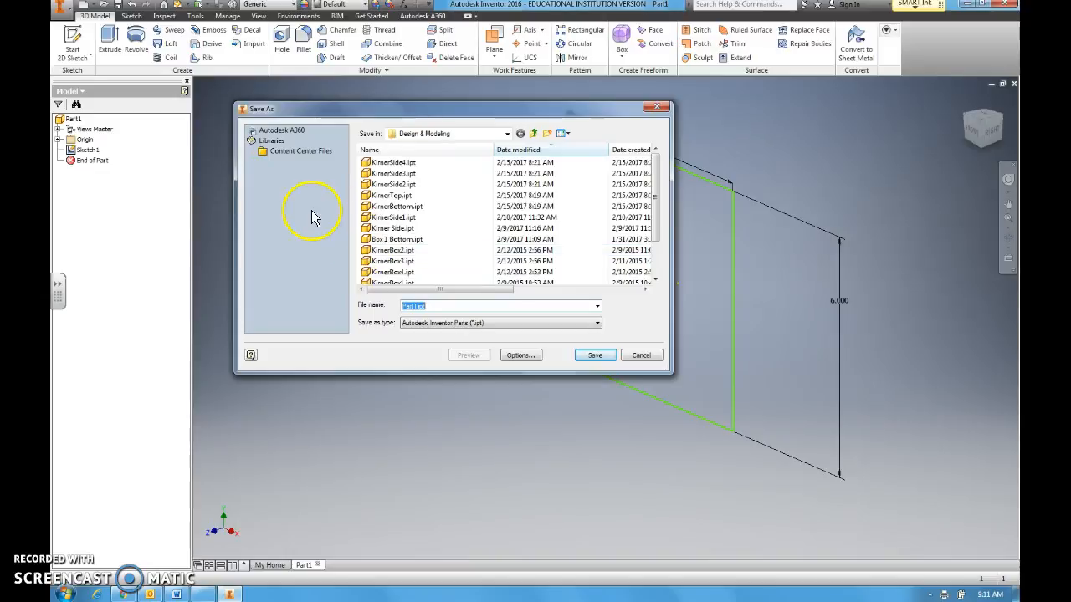
left_click(507, 134)
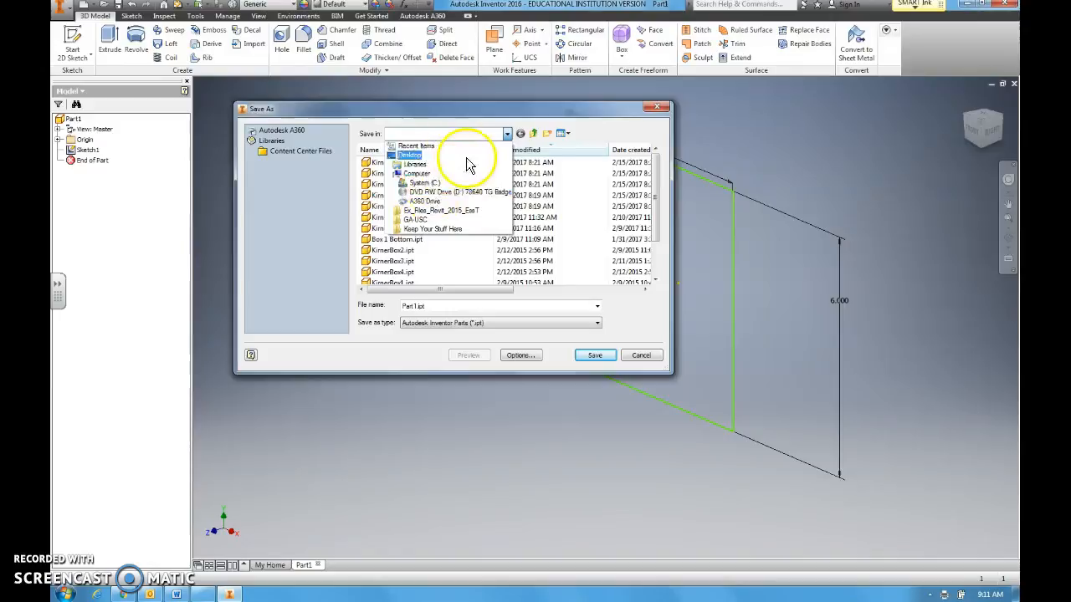
left_click(414, 306)
double_click(415, 306)
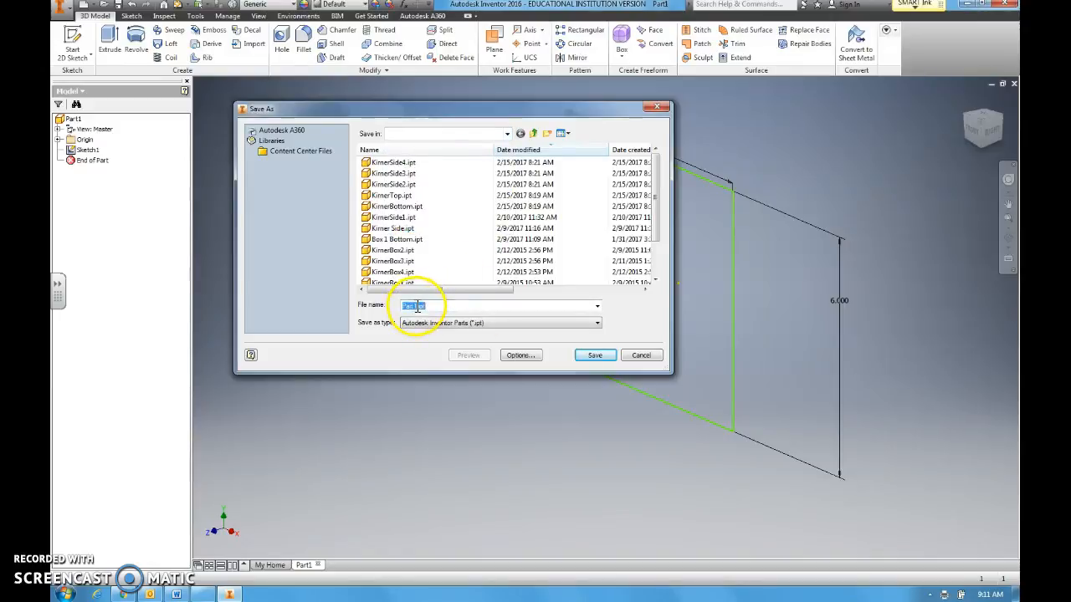
key("BackSpace")
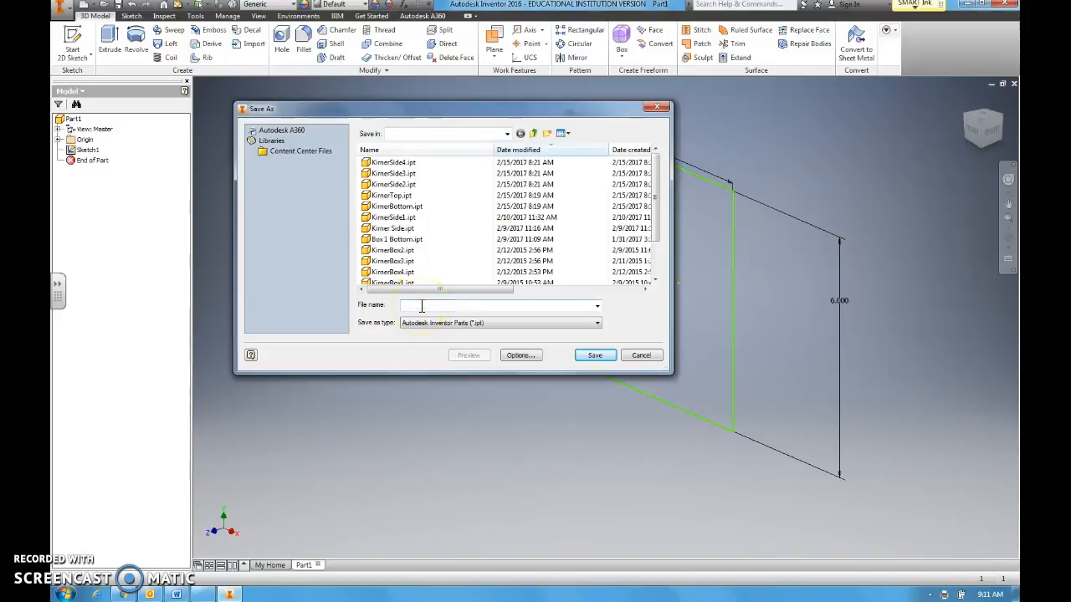
type("Kimer")
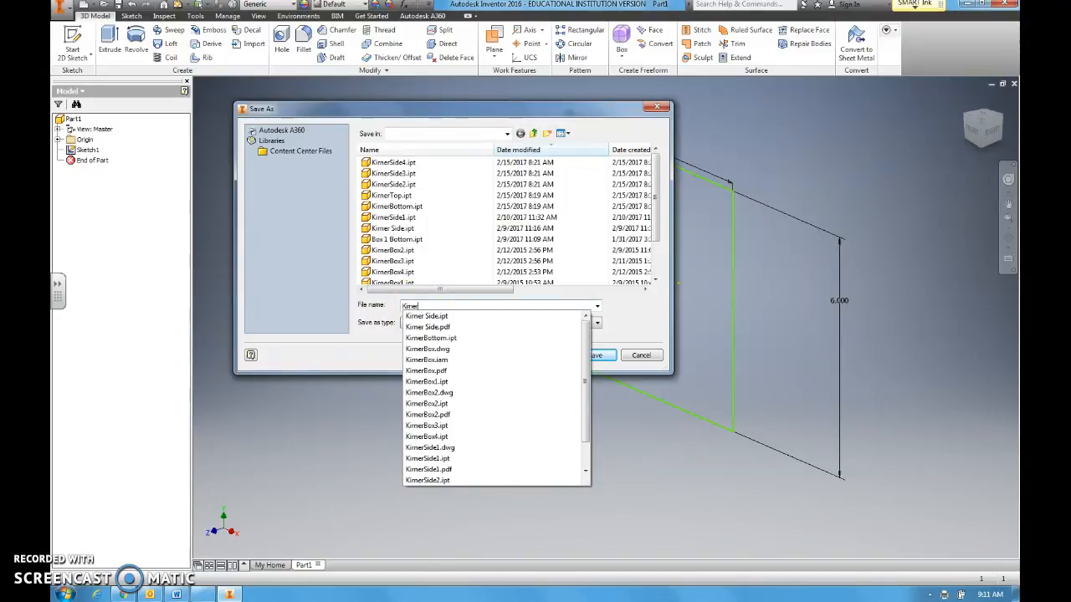
type("Top")
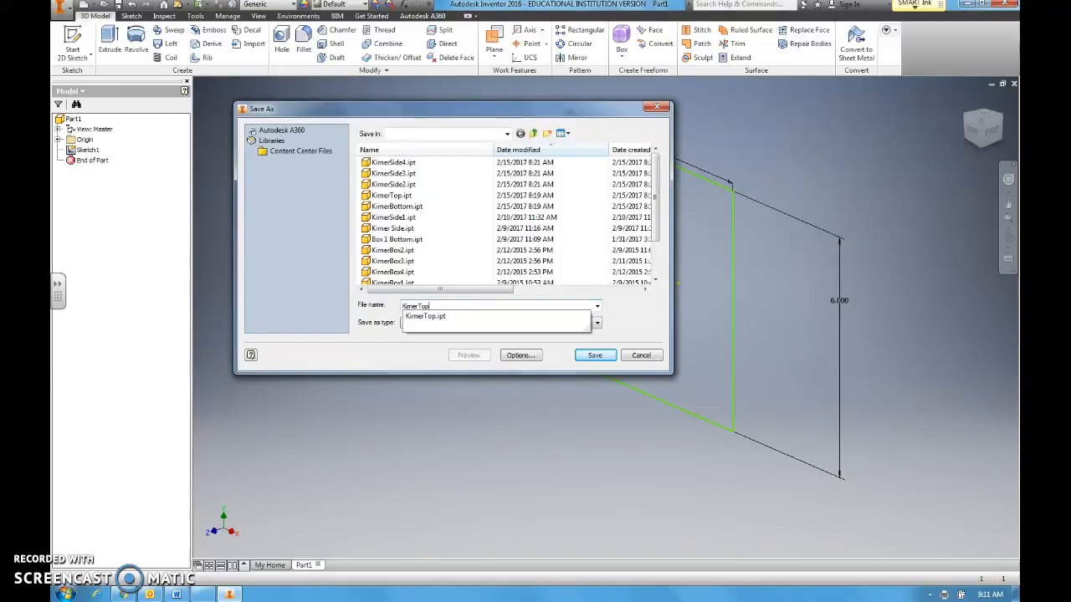
type("b")
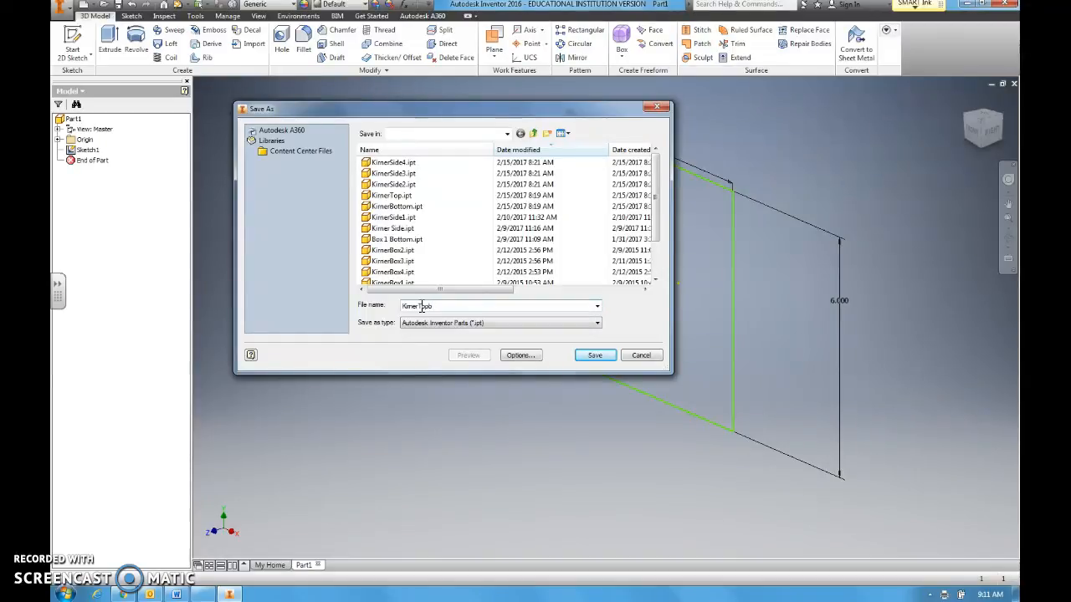